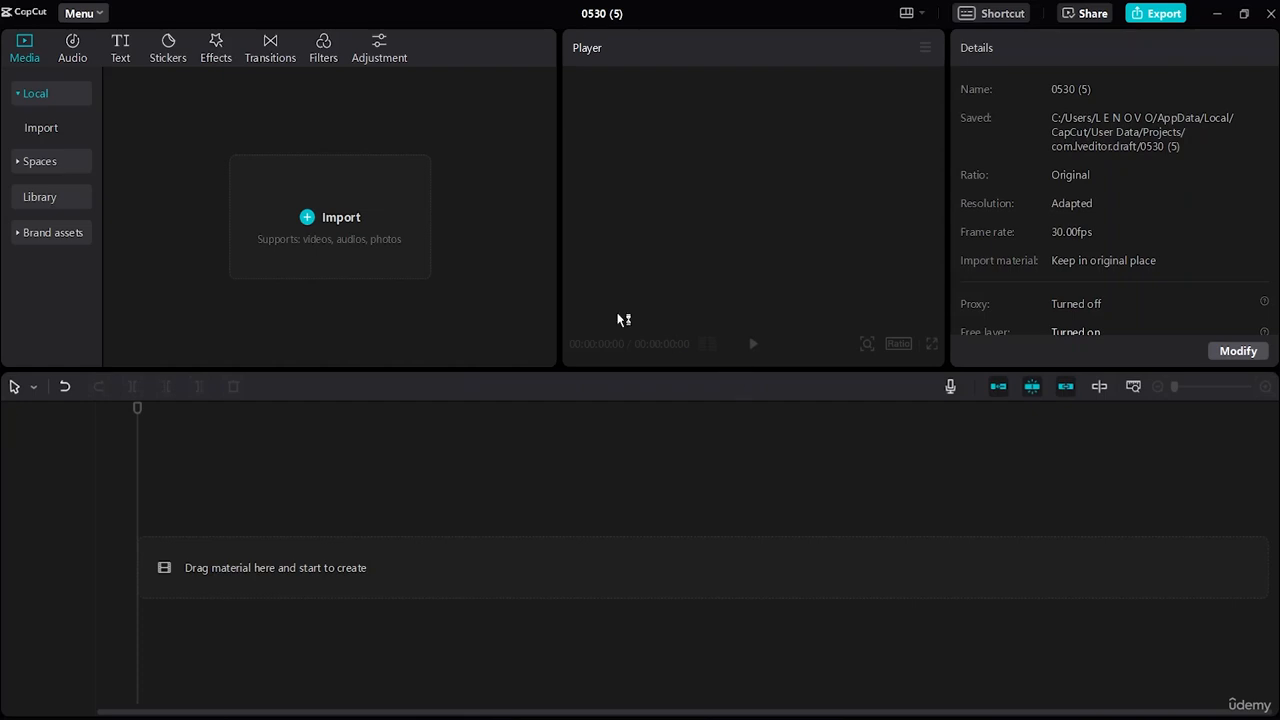
Import the portrait dancing couple video (5813779-…fps.mp4) from D:\Download into the media library.
left_click(330, 268)
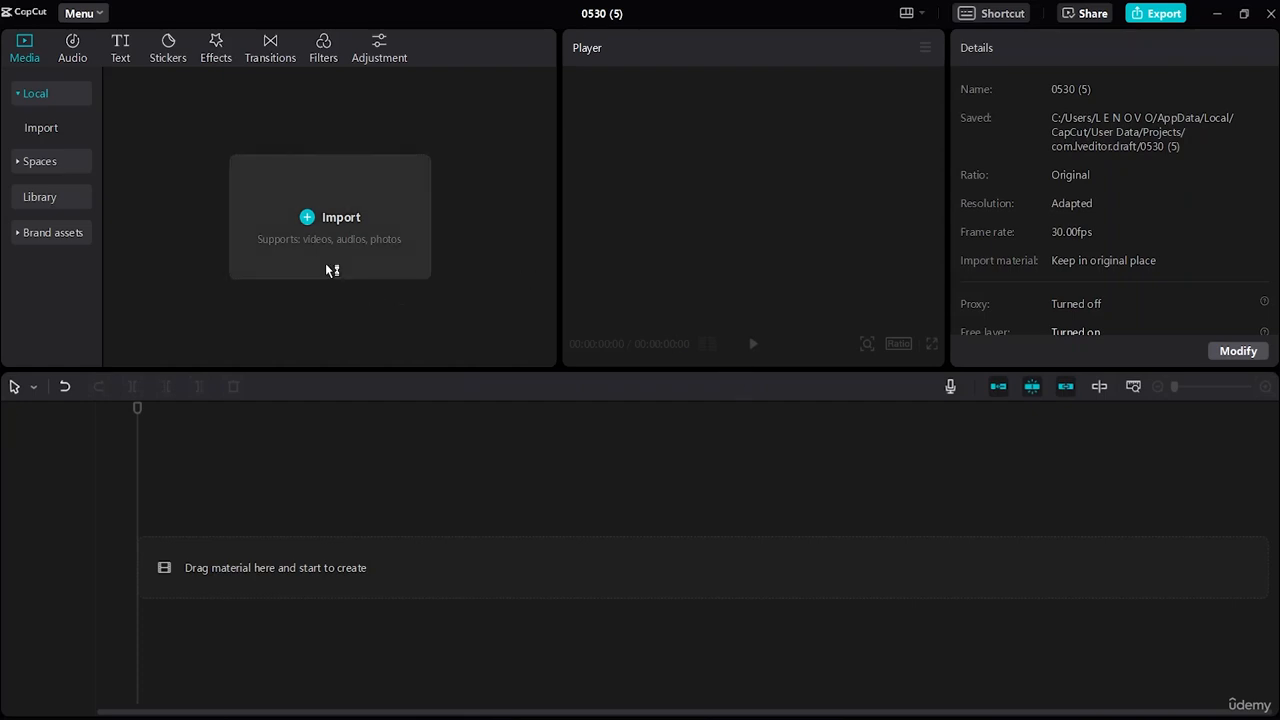
scroll(340, 300, "down", 1)
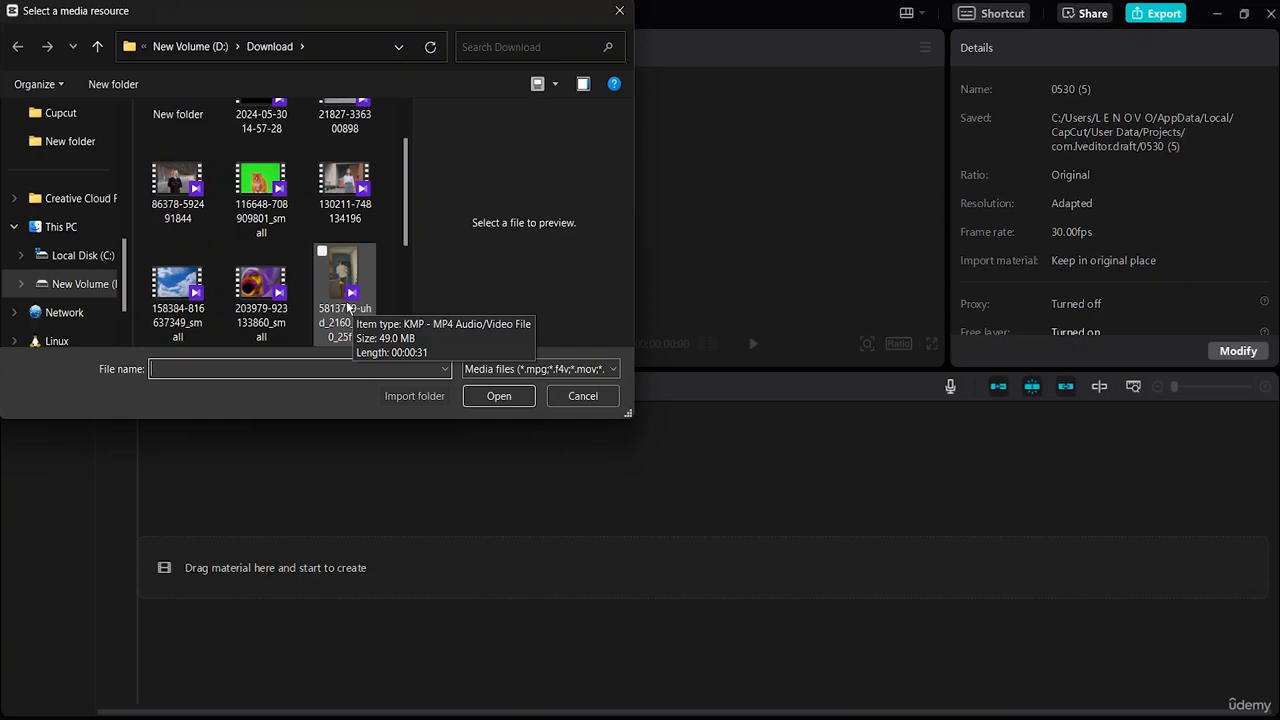
left_click(347, 308)
left_click(493, 397)
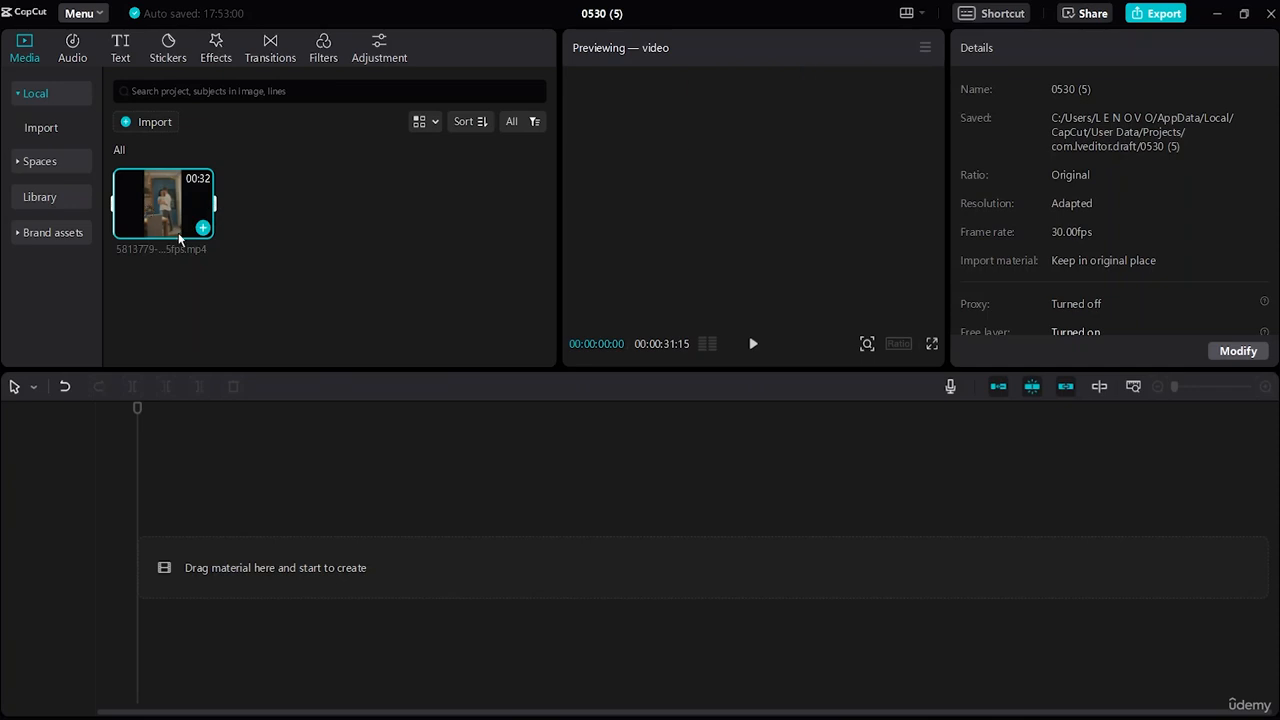
Place the 31:15 dancing clip on the timeline, preview it, and rewind to 00:00.
left_click_drag(198, 220, 237, 476)
left_click_drag(182, 570, 215, 564)
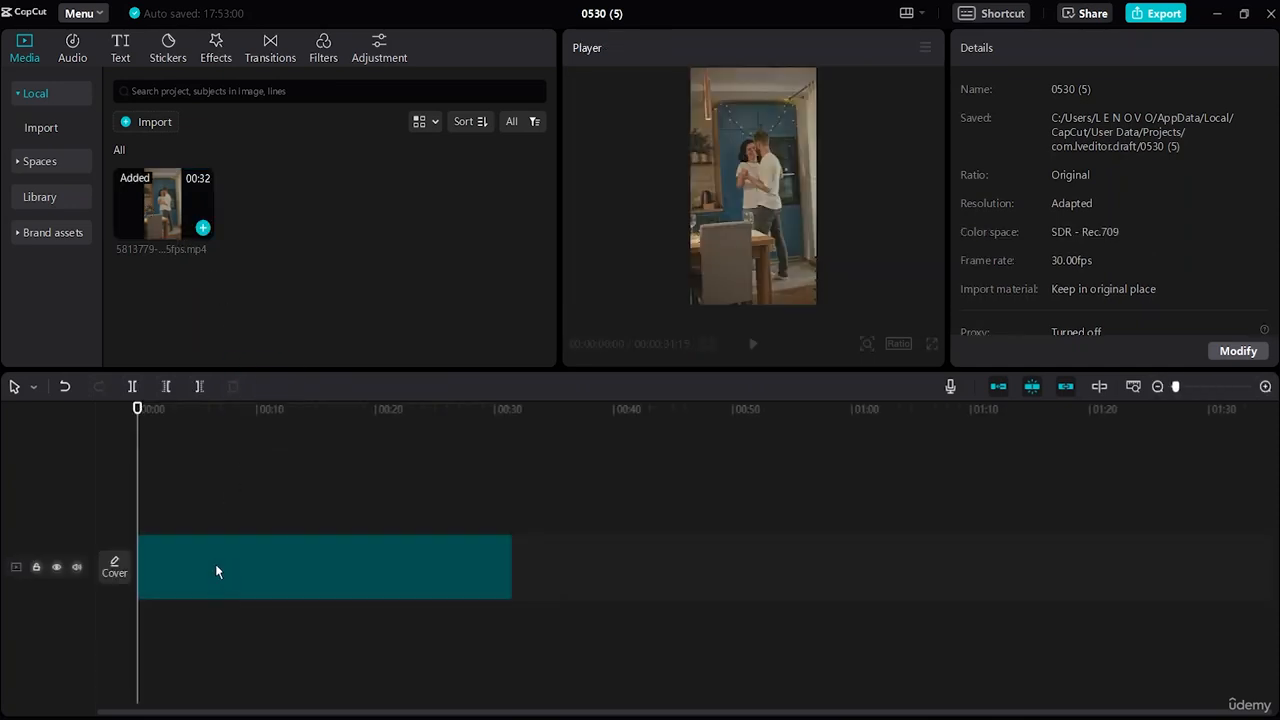
left_click(752, 345)
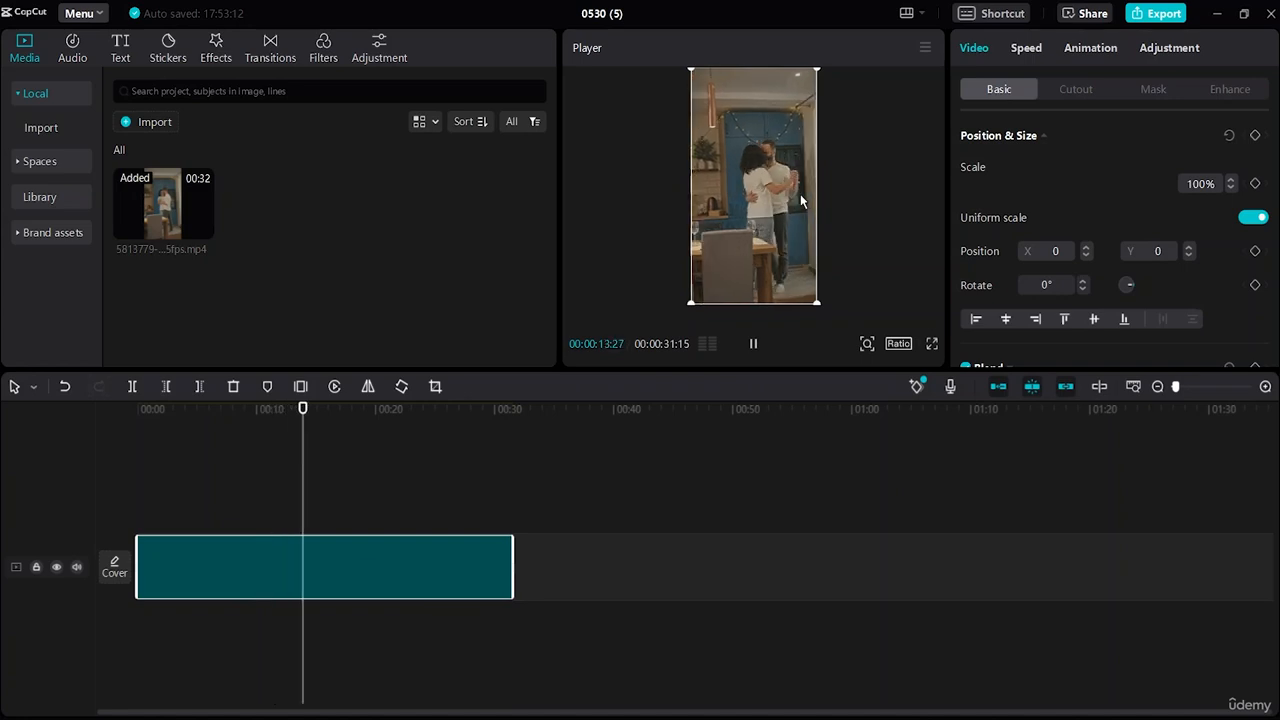
left_click(758, 343)
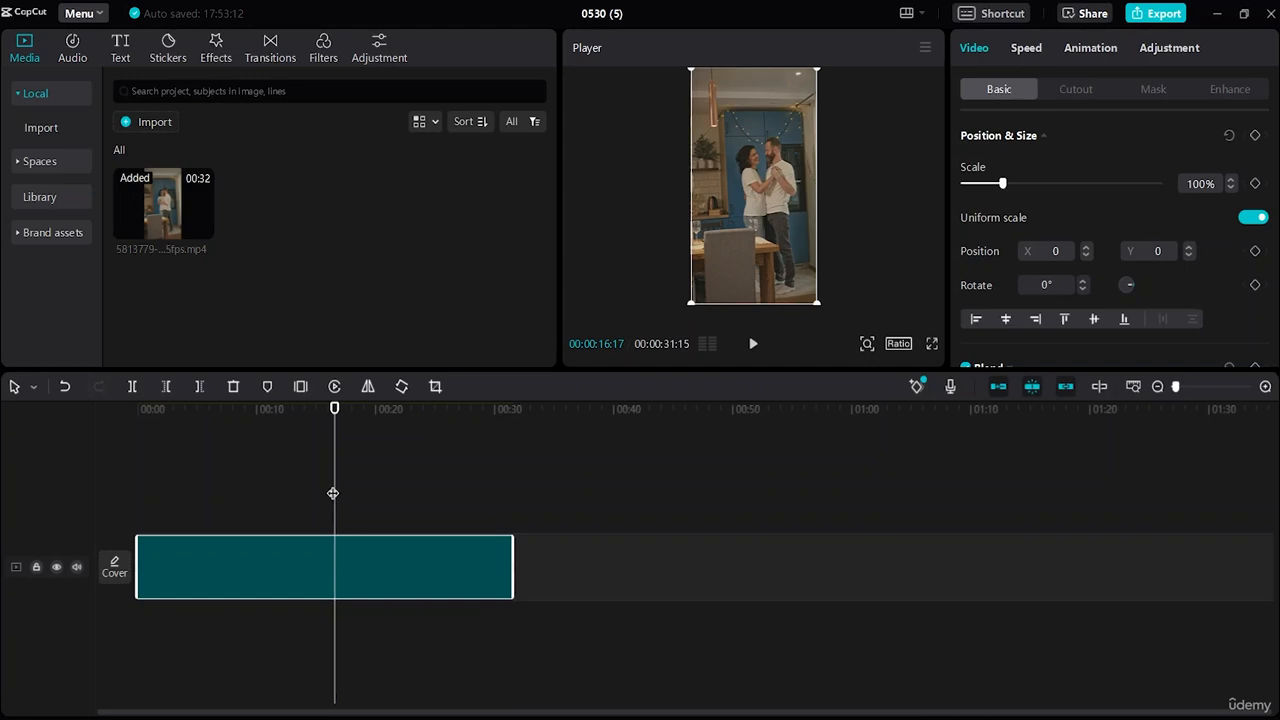
left_click_drag(335, 485, 92, 410)
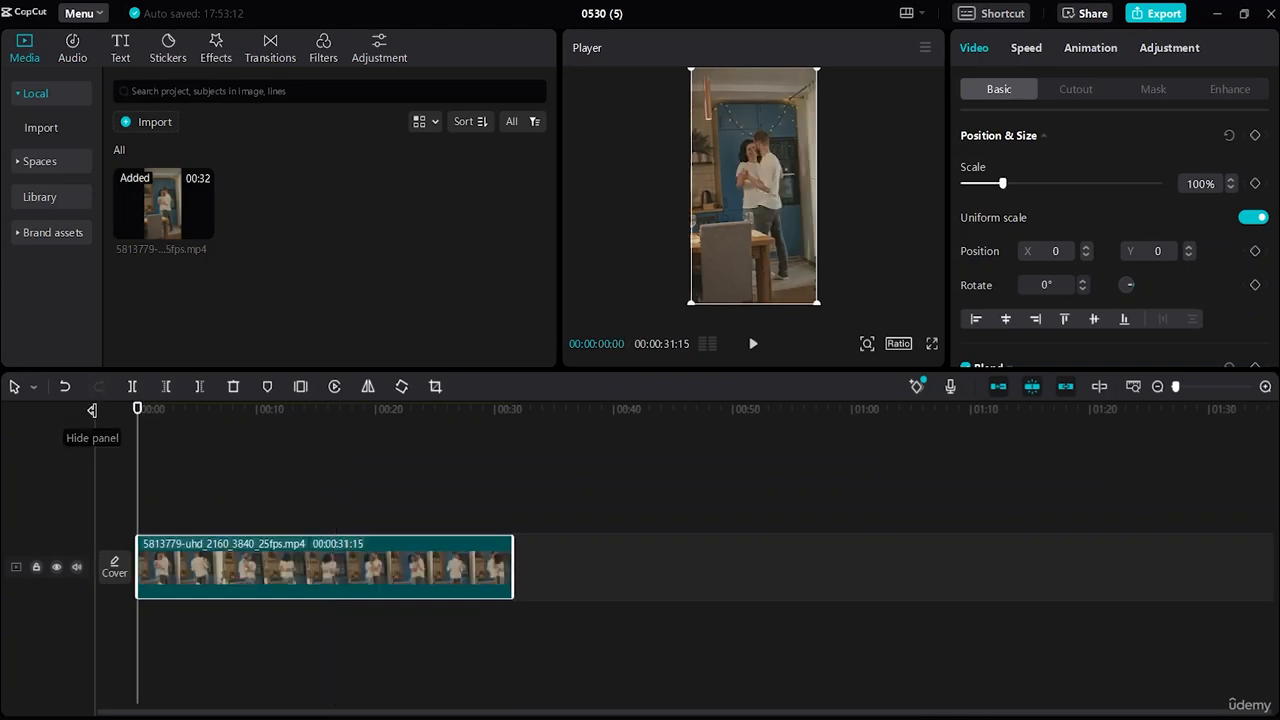
Switch the project to a vertical 9:16 ratio and show the Effects library.
left_click(897, 344)
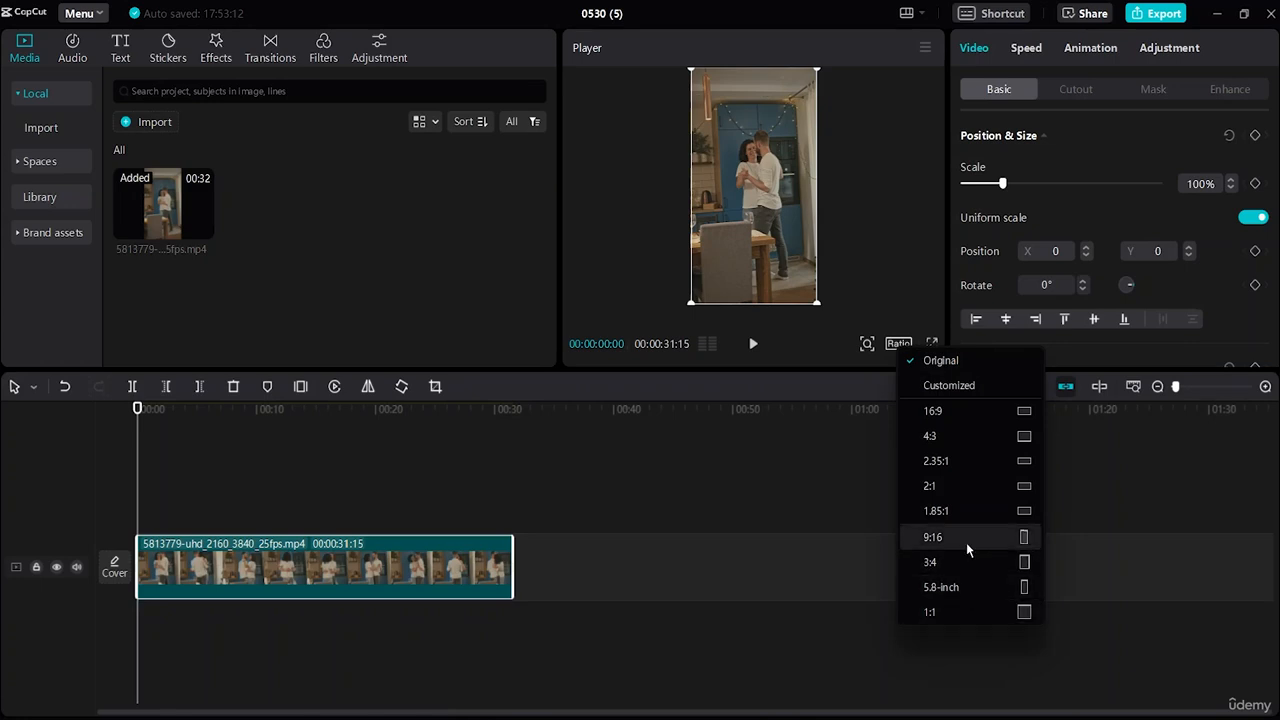
left_click(1021, 543)
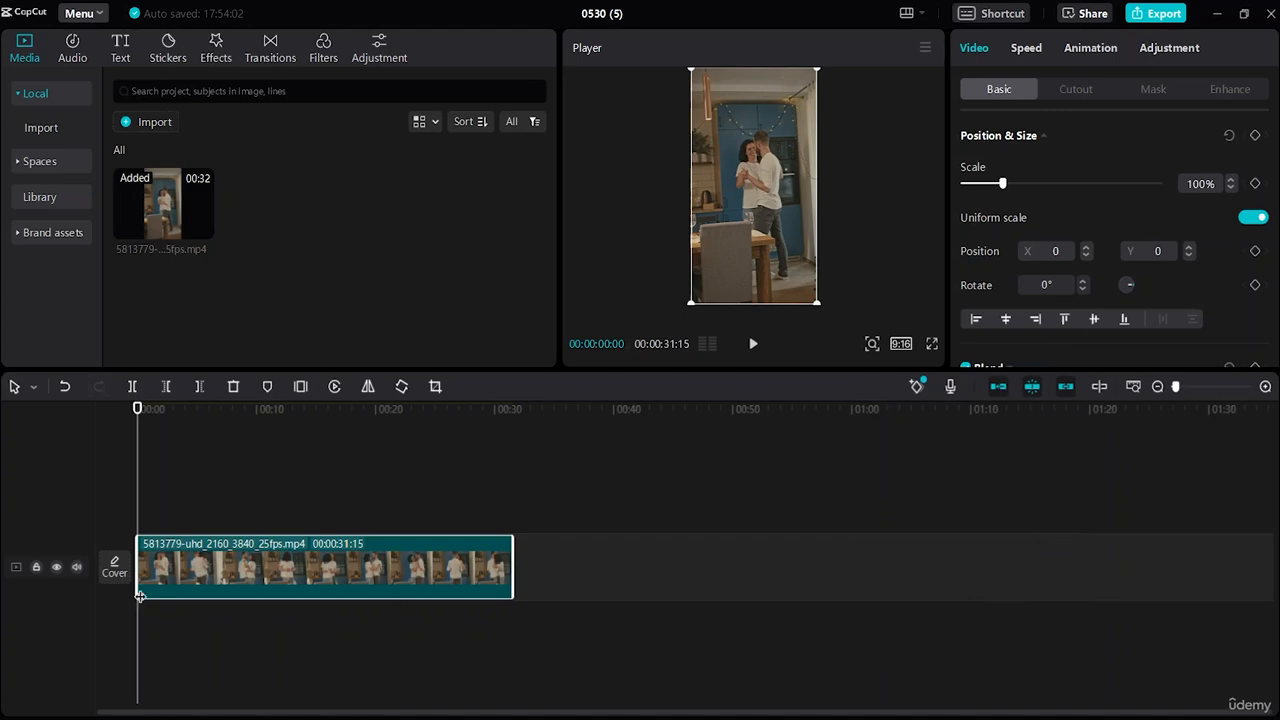
left_click(212, 48)
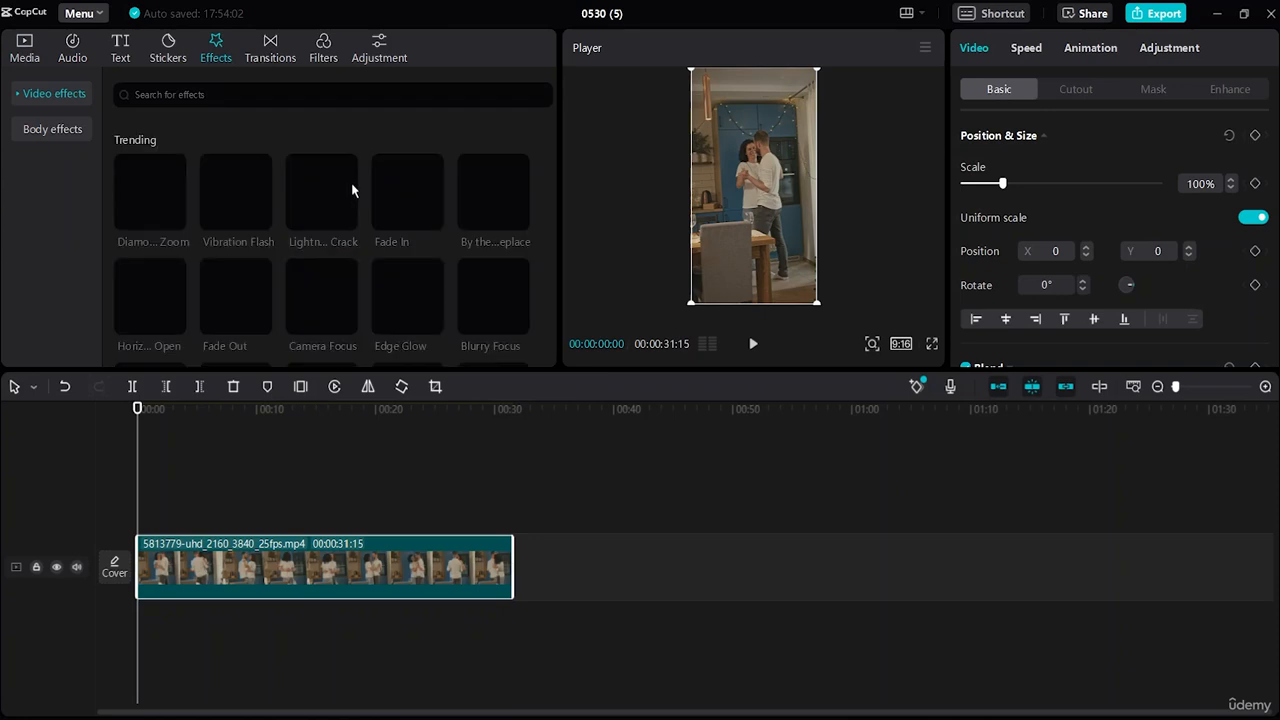
Preview Vibration Flash and Edge Glow, then lay Edge Glow over the entire dancing clip.
left_click(236, 192)
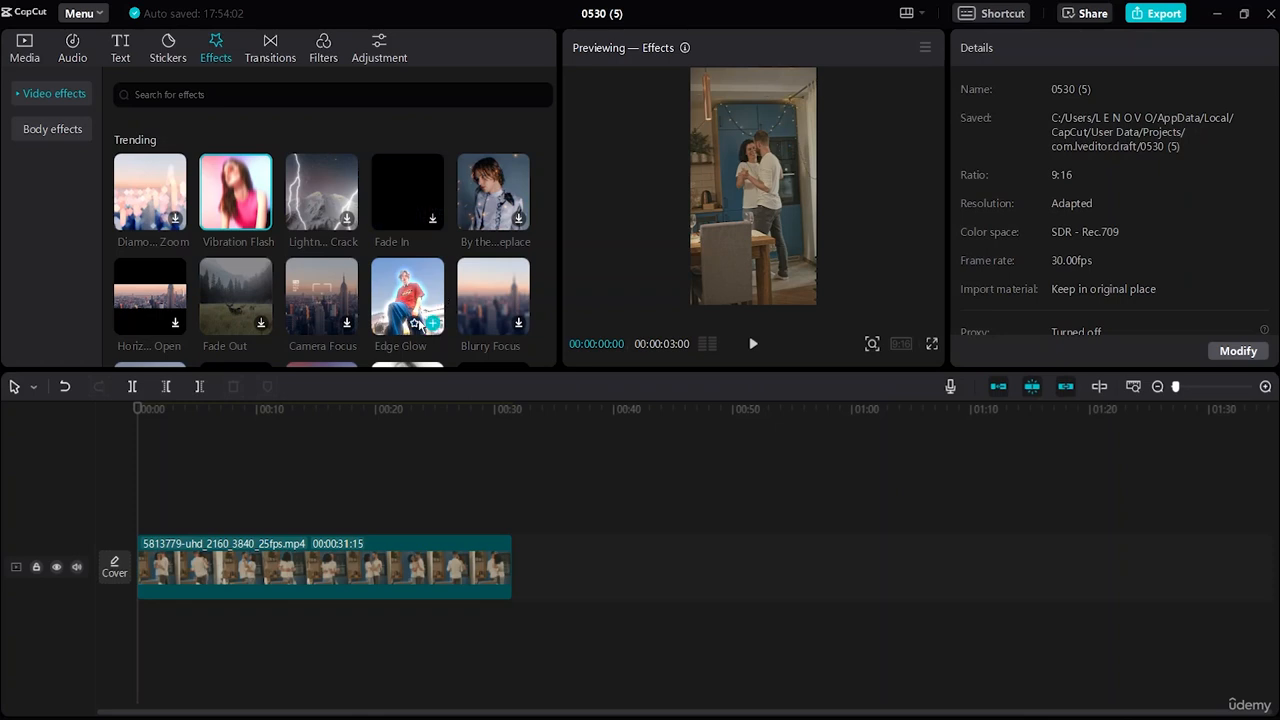
left_click(404, 289)
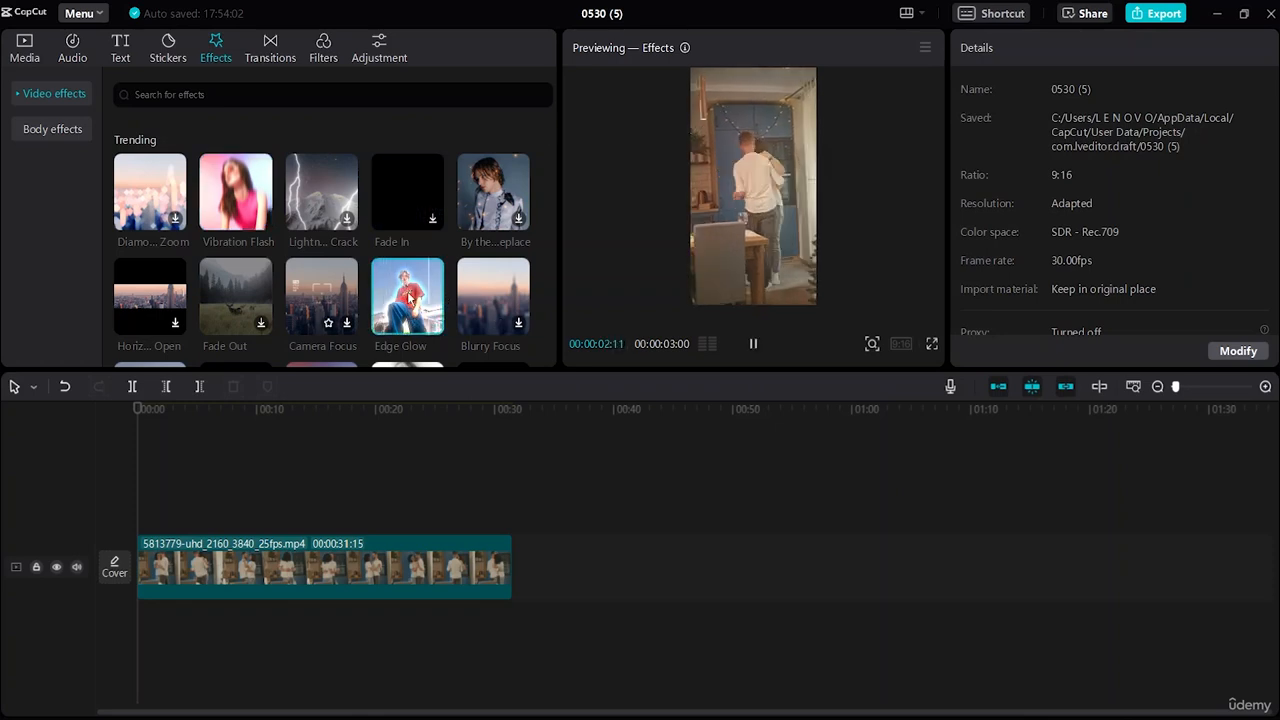
left_click_drag(407, 296, 513, 565)
left_click(803, 696)
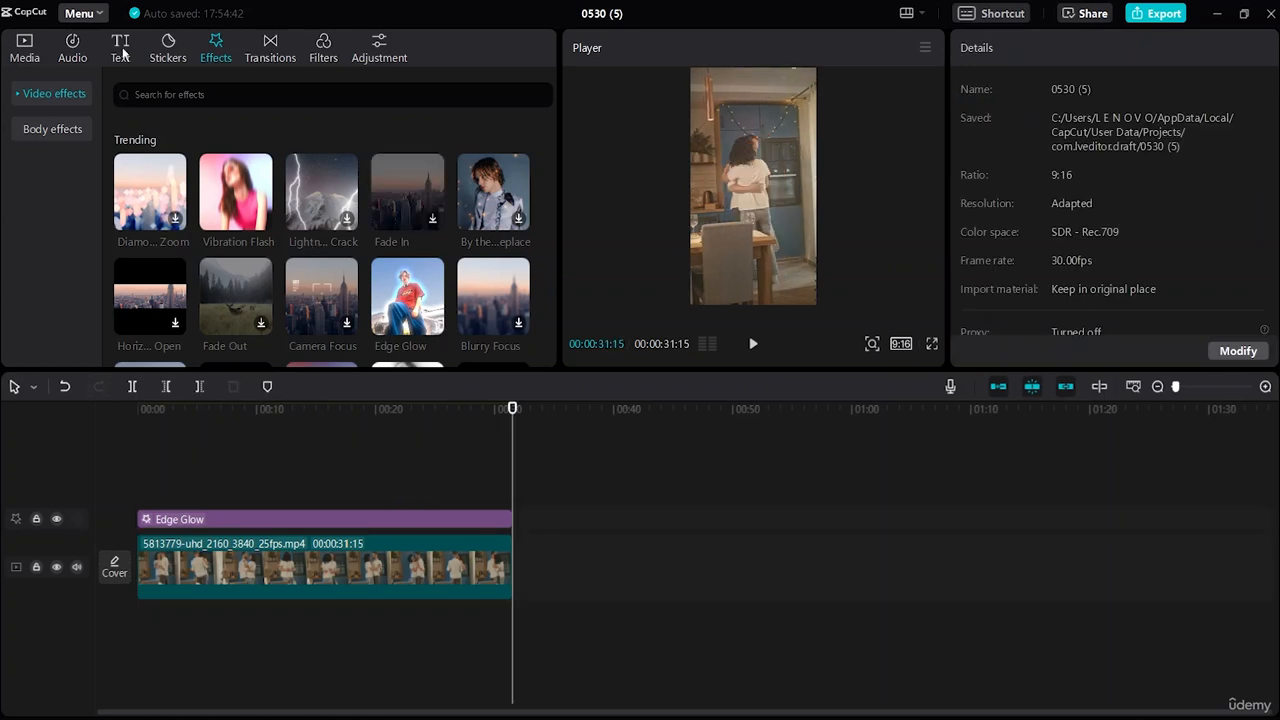
Browse the Trending text templates and preview the red neon 'video' title on the clip.
left_click(296, 462)
left_click(120, 50)
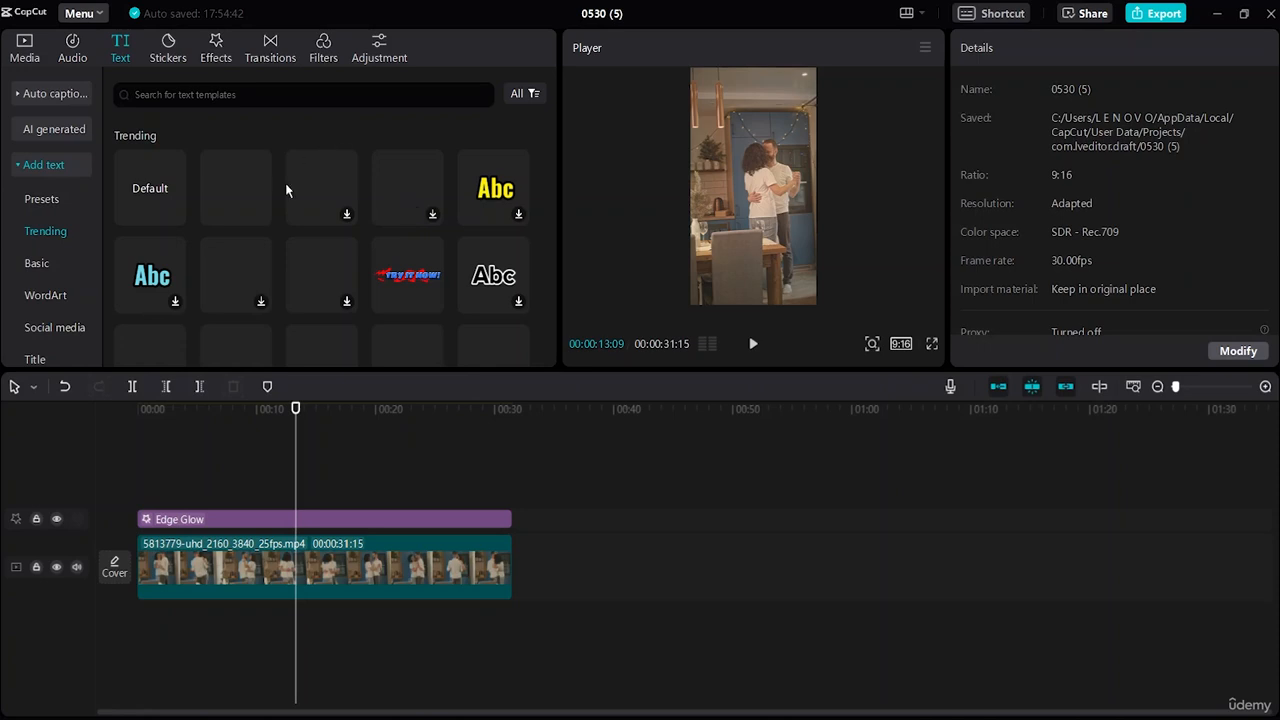
scroll(110, 160, "down", 1)
scroll(80, 160, "down", 1)
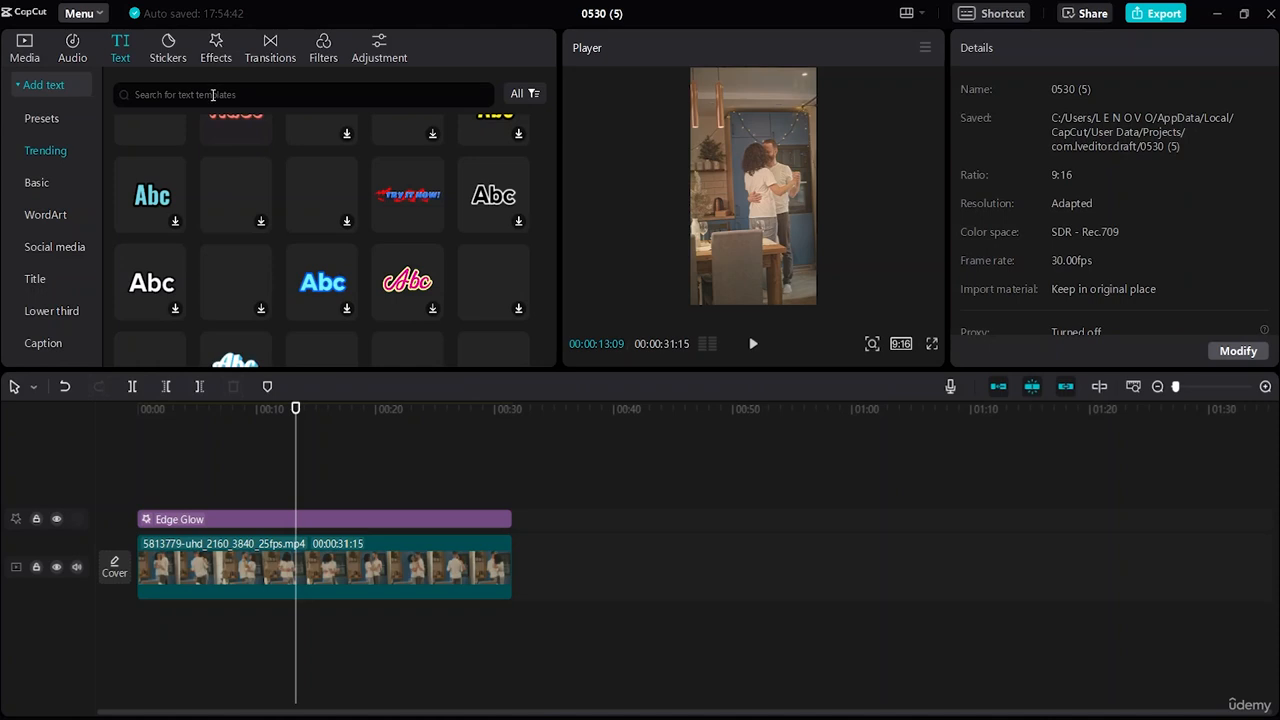
scroll(330, 240, "up", 1)
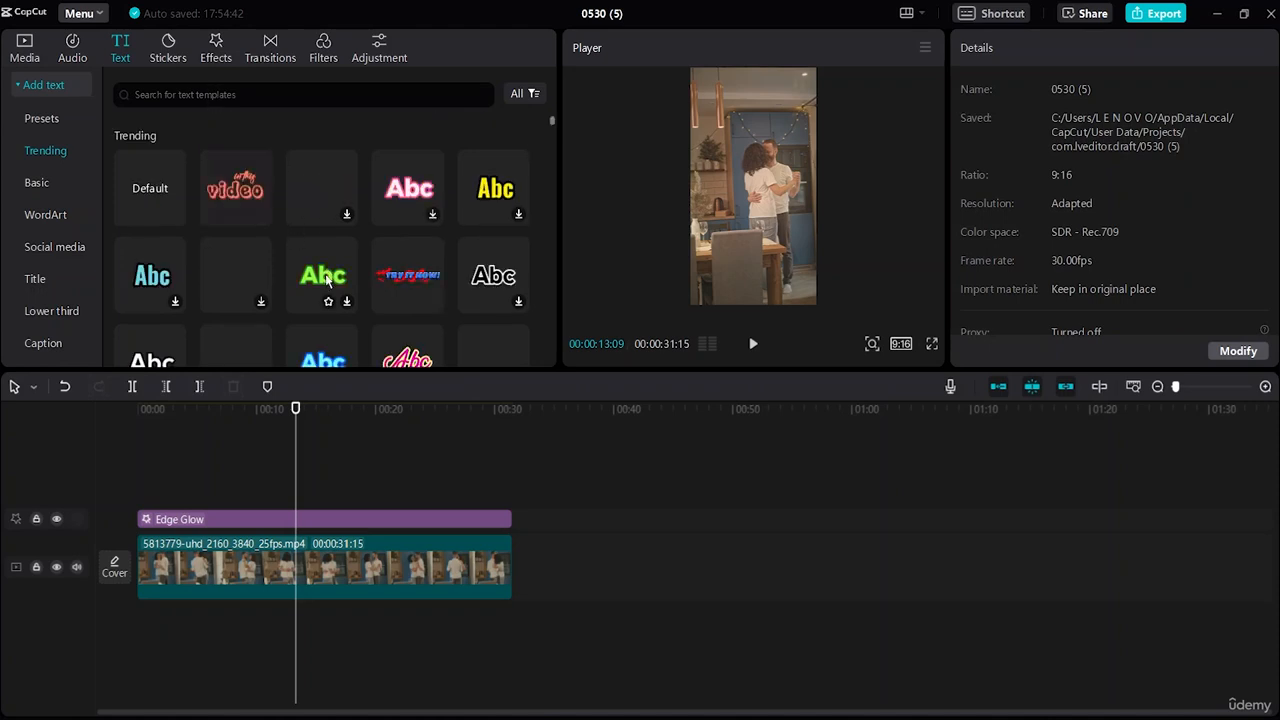
scroll(340, 260, "down", 1)
scroll(350, 270, "down", 2)
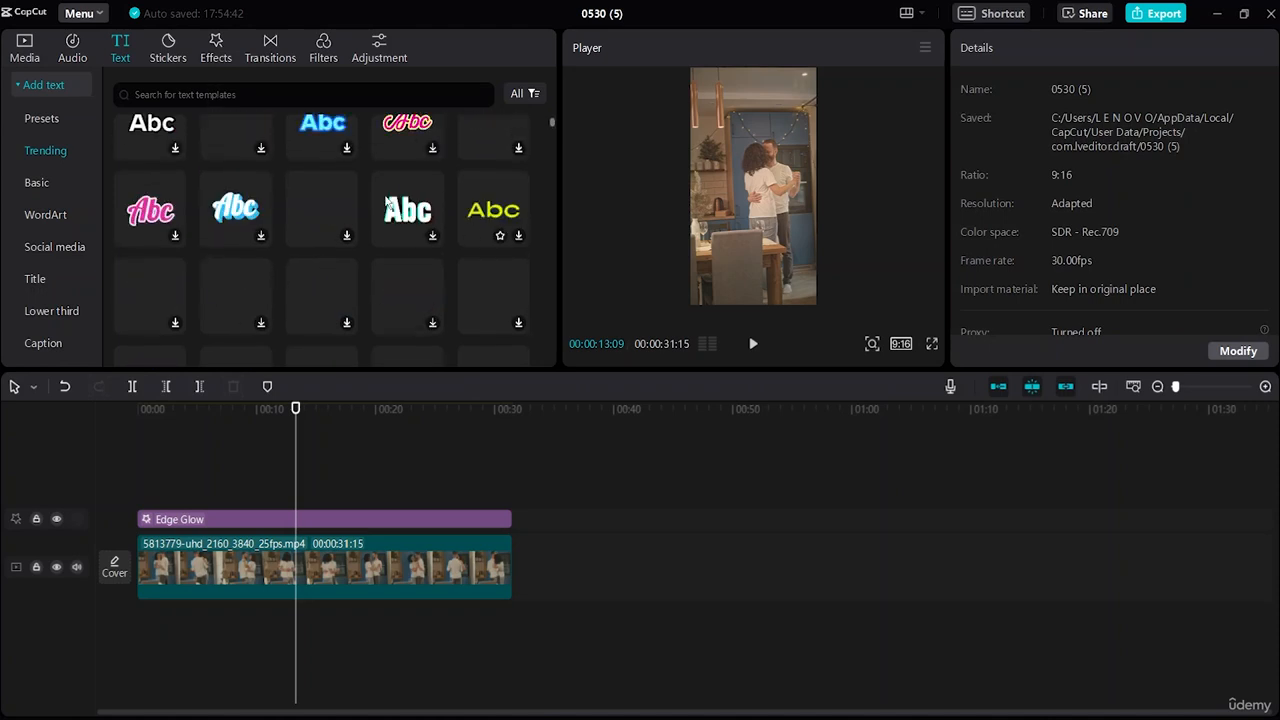
scroll(443, 153, "up", 3)
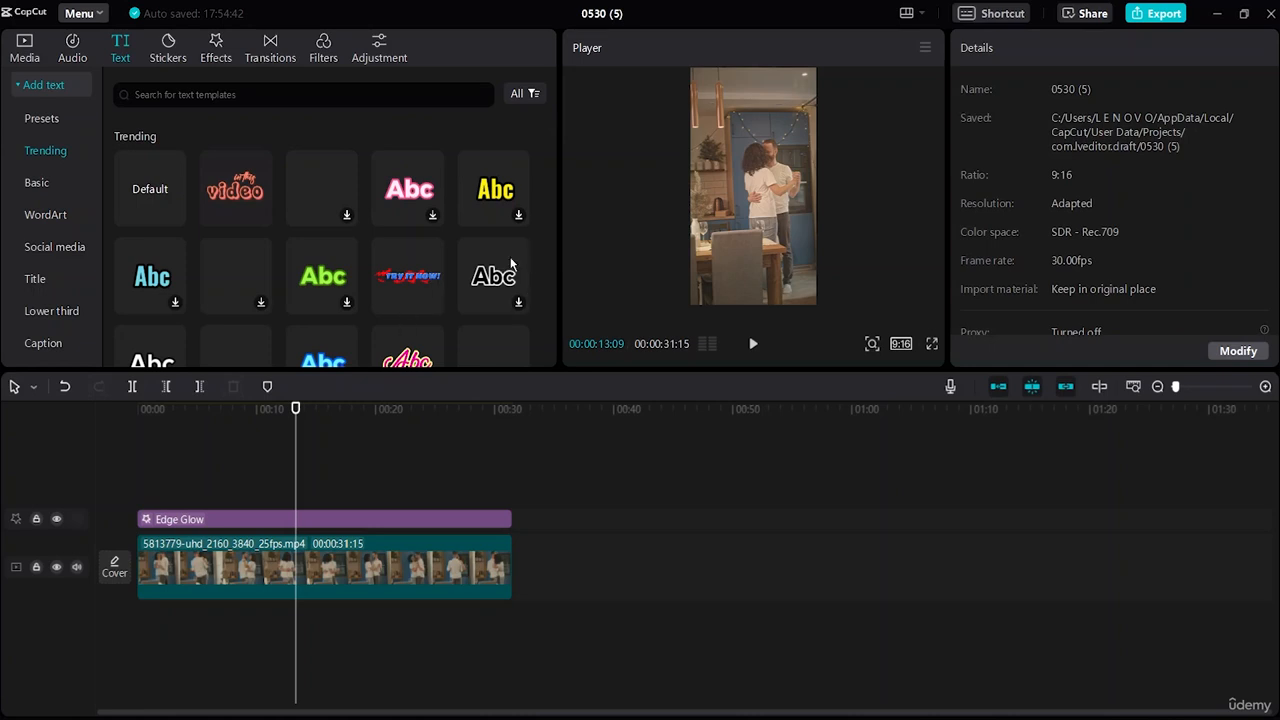
mouse_move(232, 200)
left_click(230, 200)
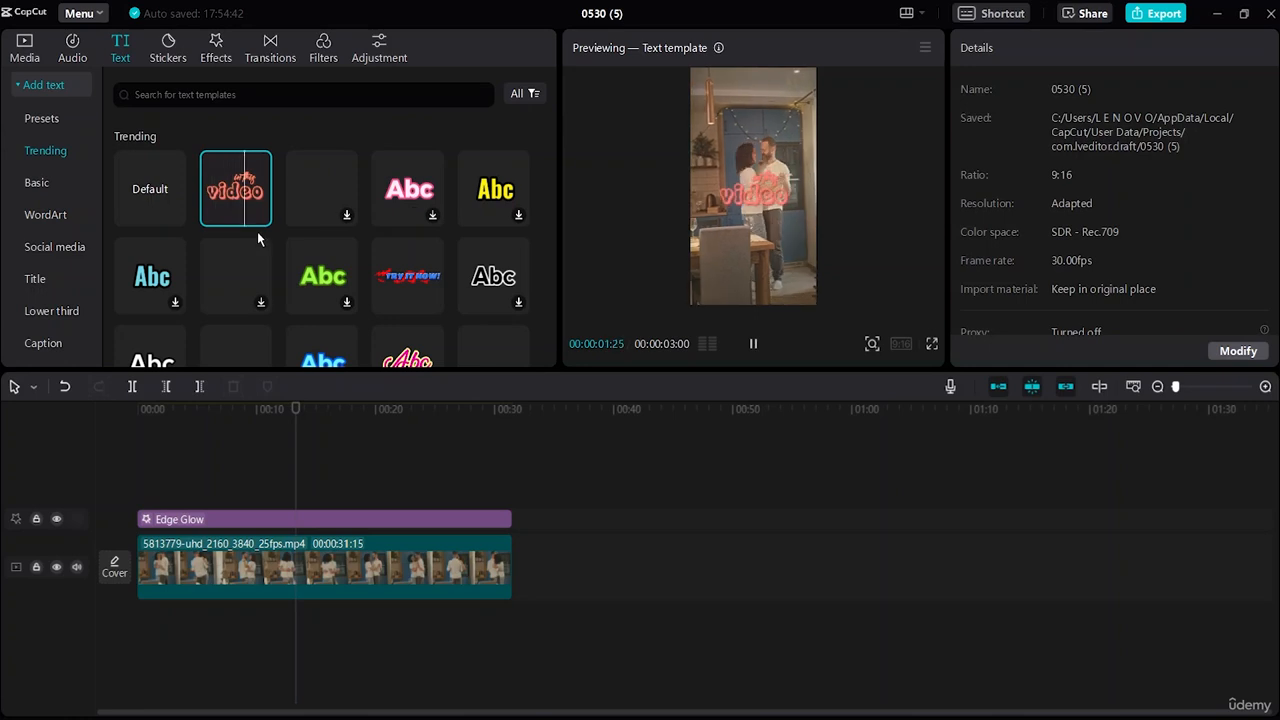
Add the 'video' title at the start and reword its lines to 'Story' and 'Oue'.
mouse_move(242, 195)
left_click_drag(242, 195, 166, 496)
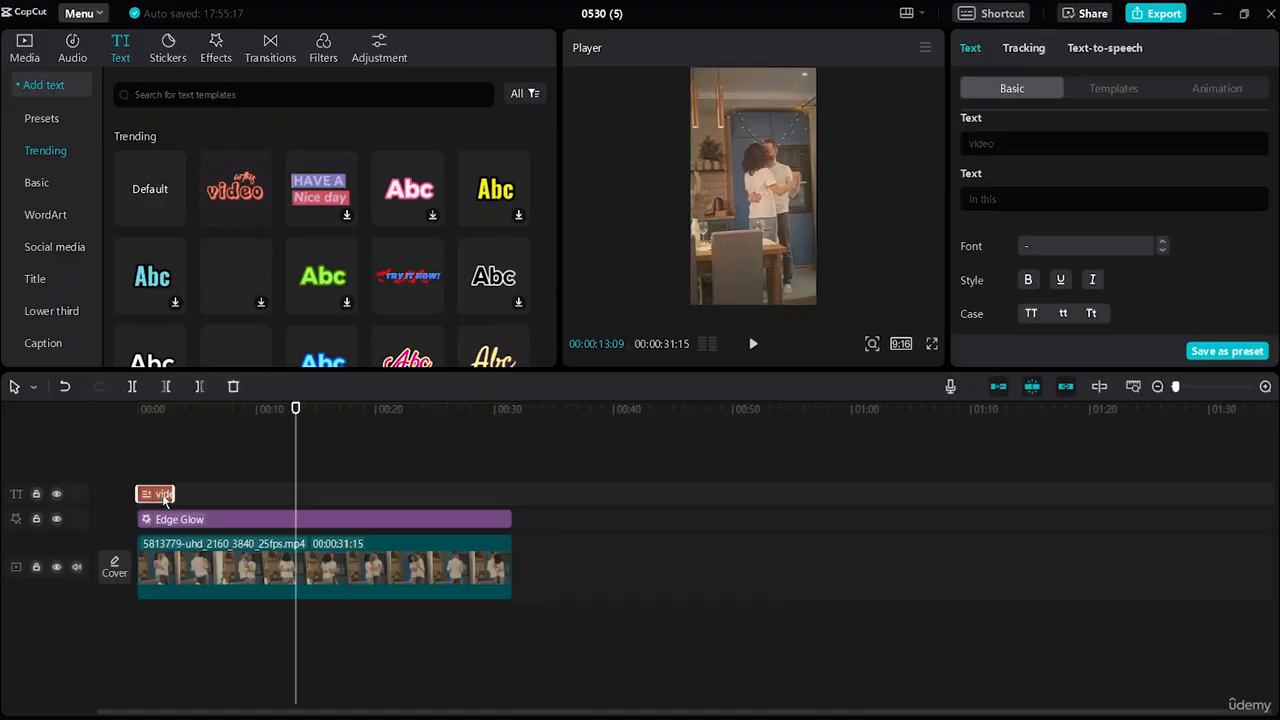
double_click(1009, 204)
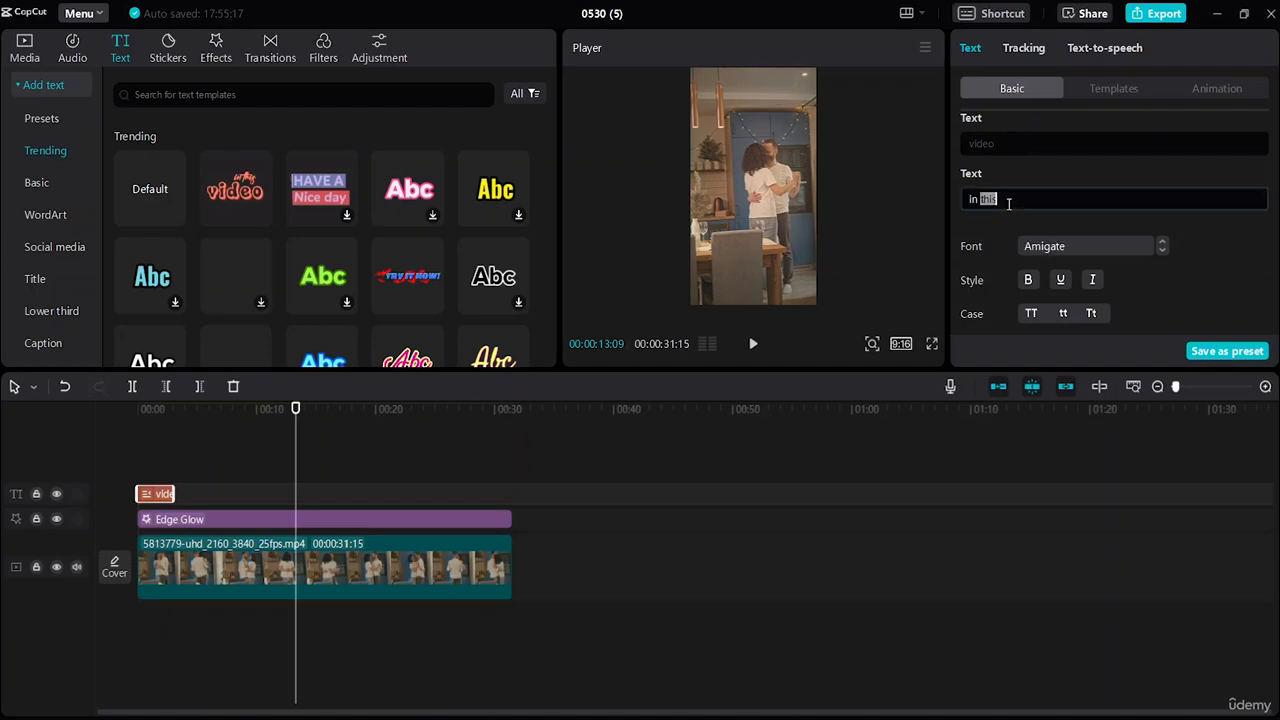
key("BackSpace")
key("BackSpace")
key("BackSpace")
key("BackSpace")
type("0")
type("u")
left_click(1014, 144)
key("BackSpace")
key("BackSpace")
key("BackSpace")
key("BackSpace")
key("BackSpace")
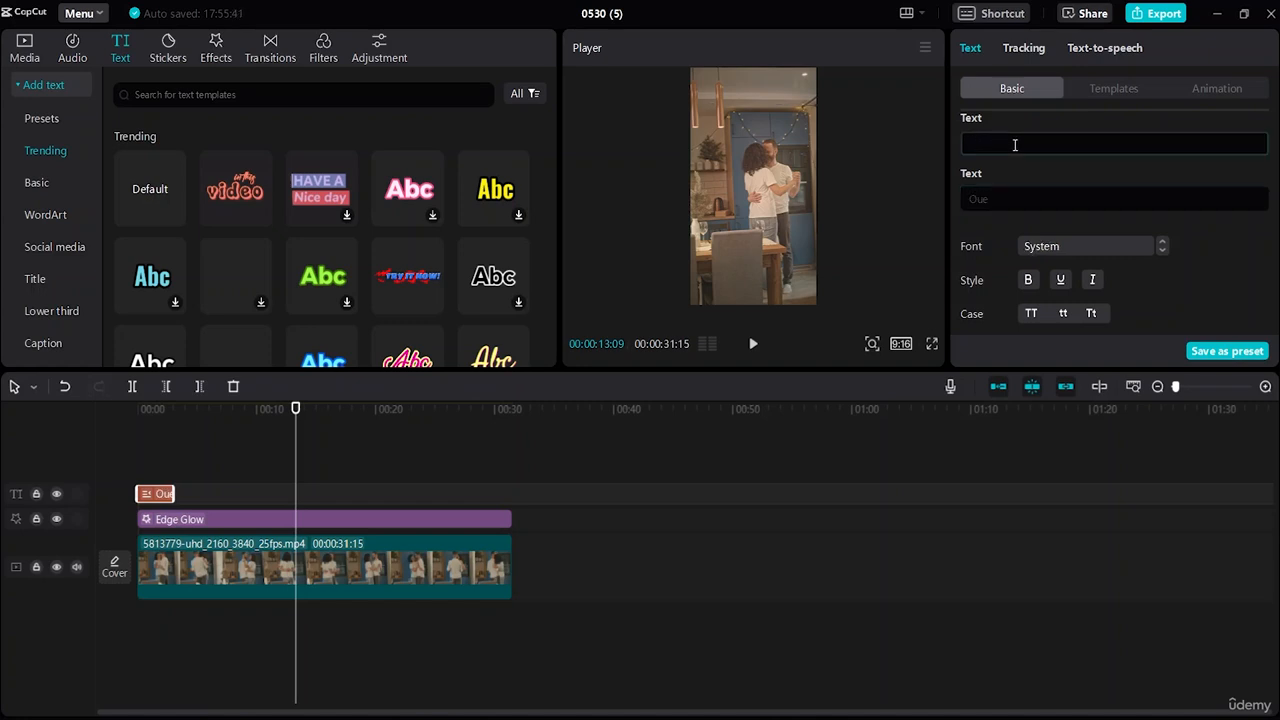
type("Story")
Trim the Edge Glow effect so it starts slightly later.
left_click(396, 603)
left_click(179, 515)
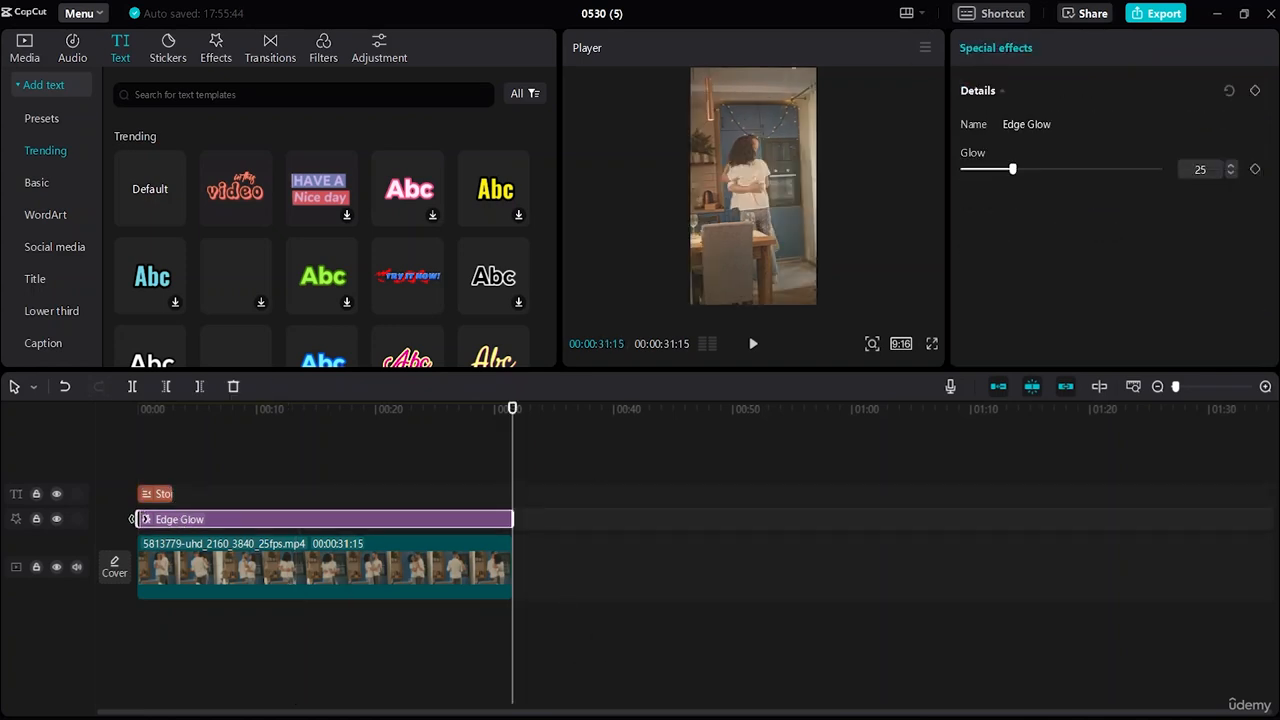
left_click_drag(139, 519, 171, 519)
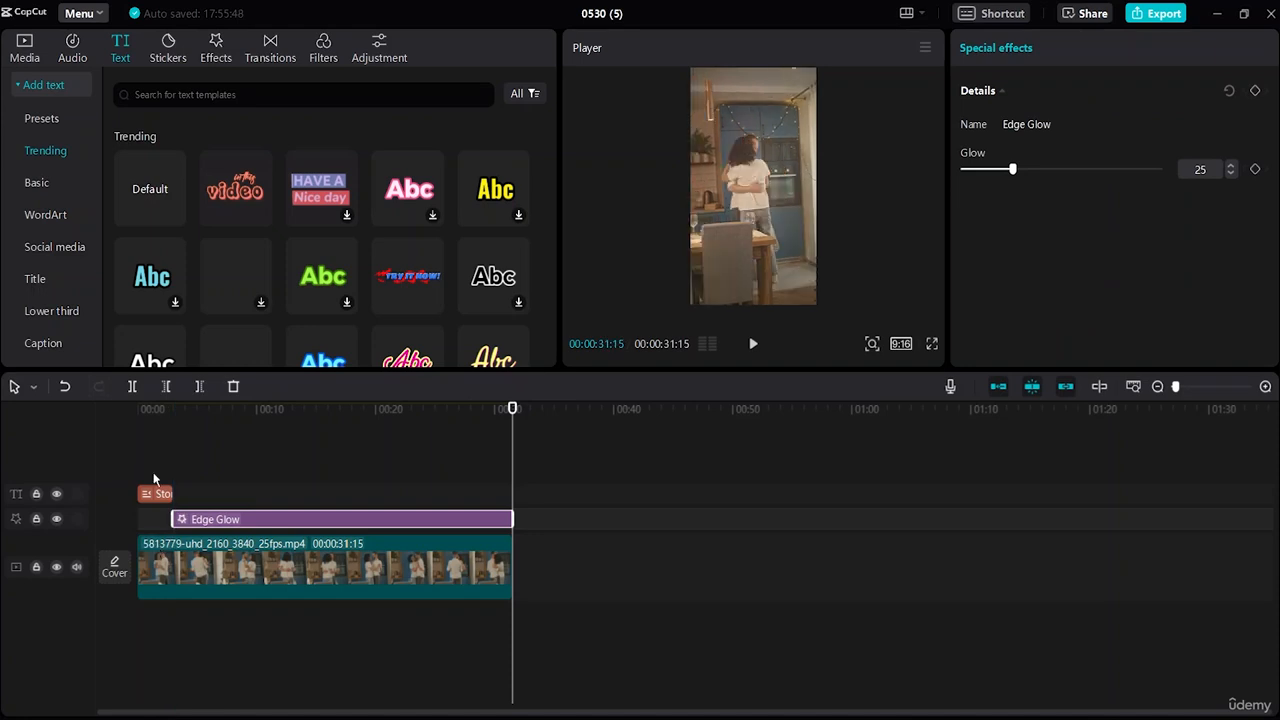
Add a short Vibration Flash at the timeline start and play the edit from the beginning.
left_click(217, 45)
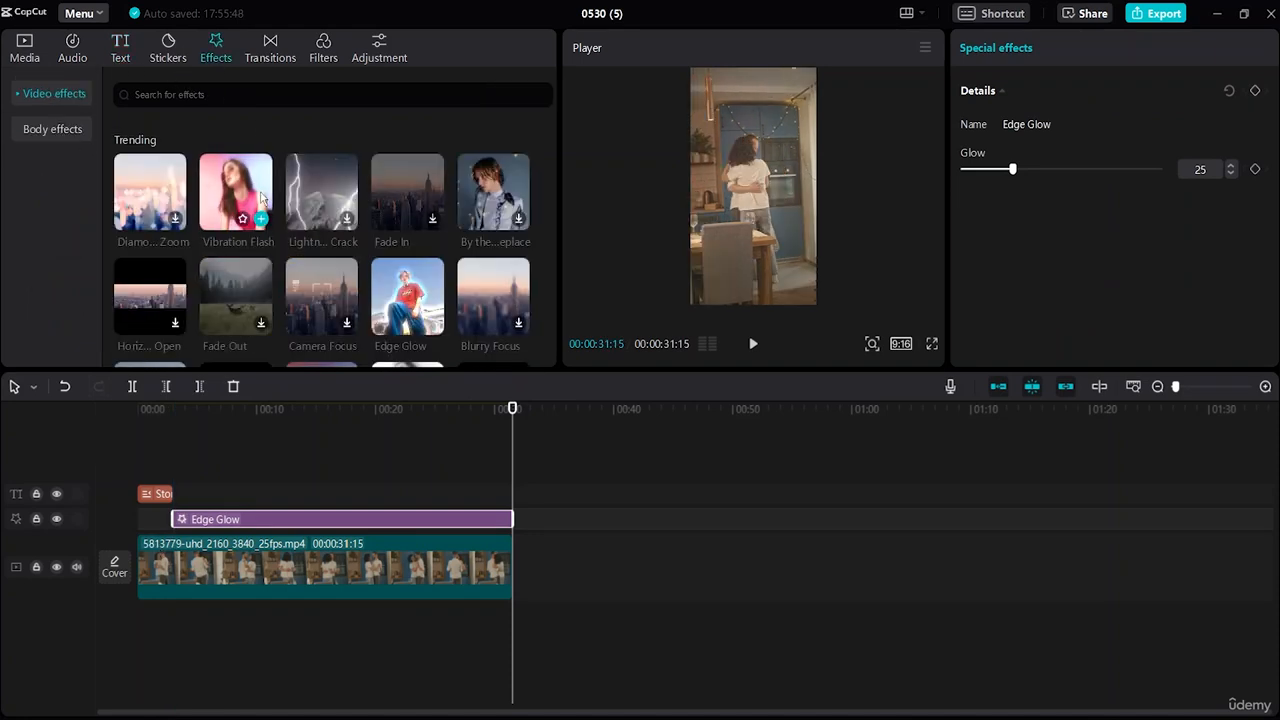
left_click_drag(252, 216, 137, 518)
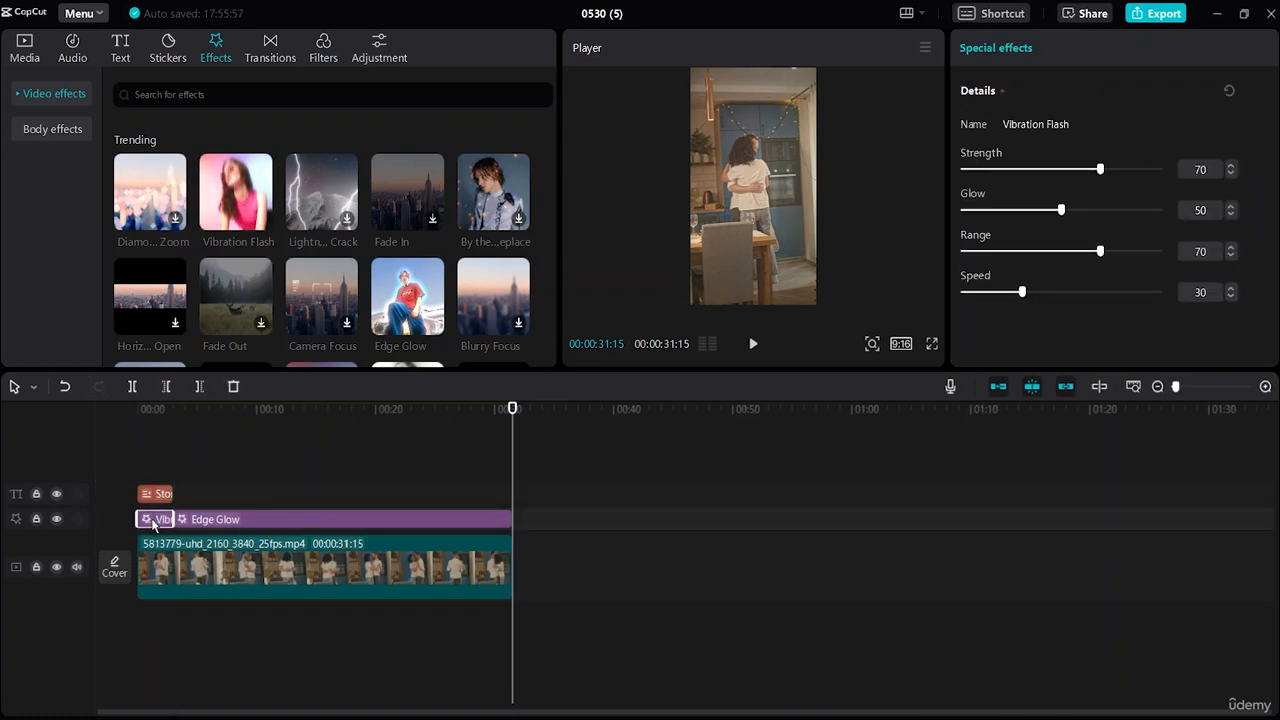
left_click(482, 452)
left_click_drag(294, 491, 11, 500)
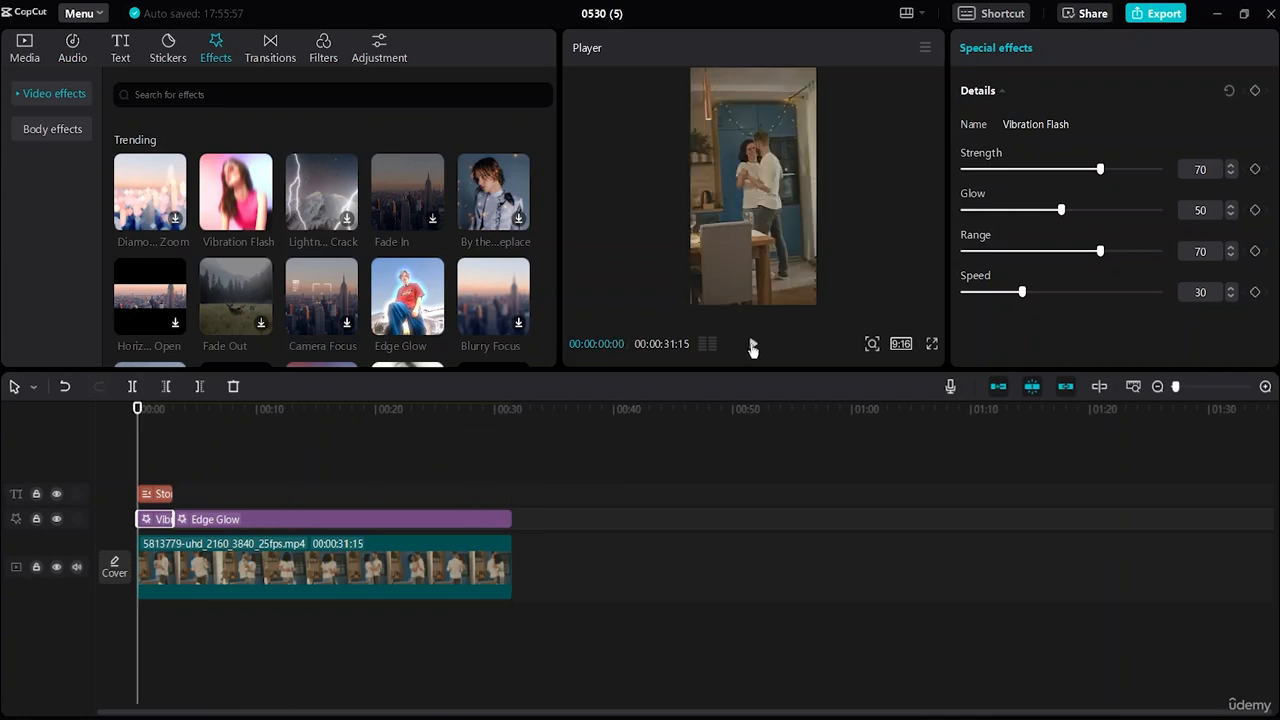
left_click(753, 344)
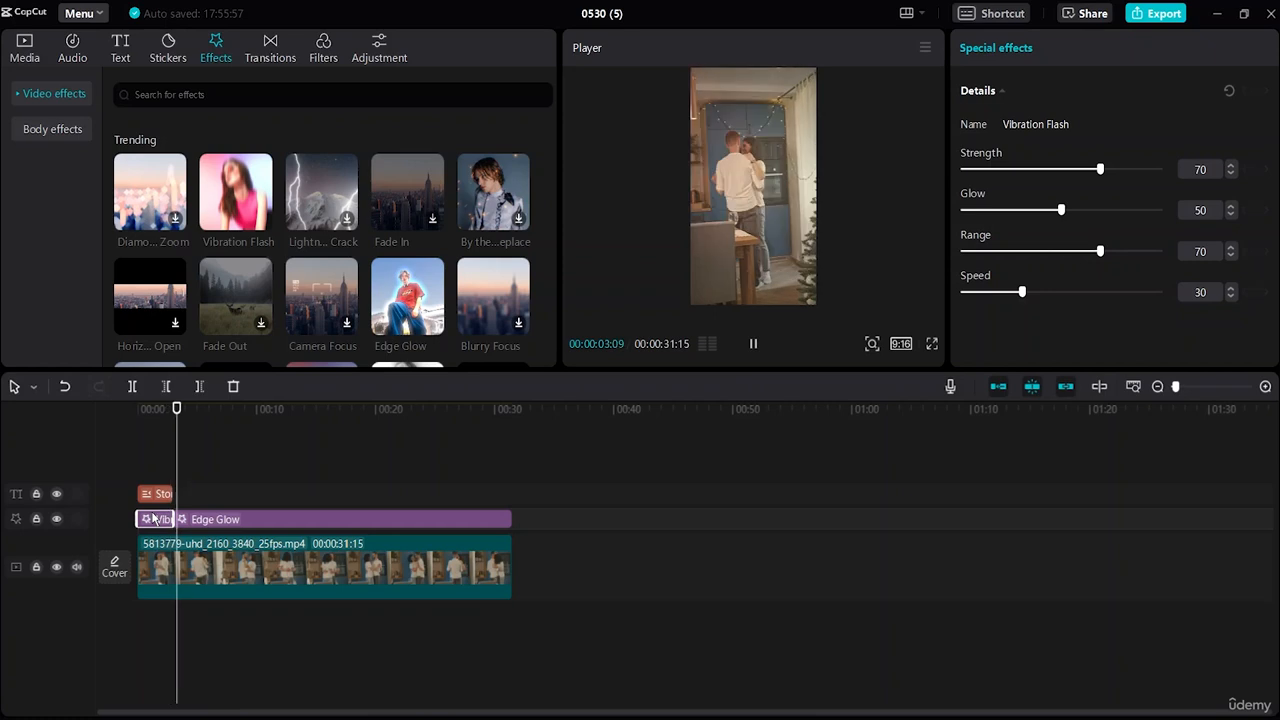
key("space")
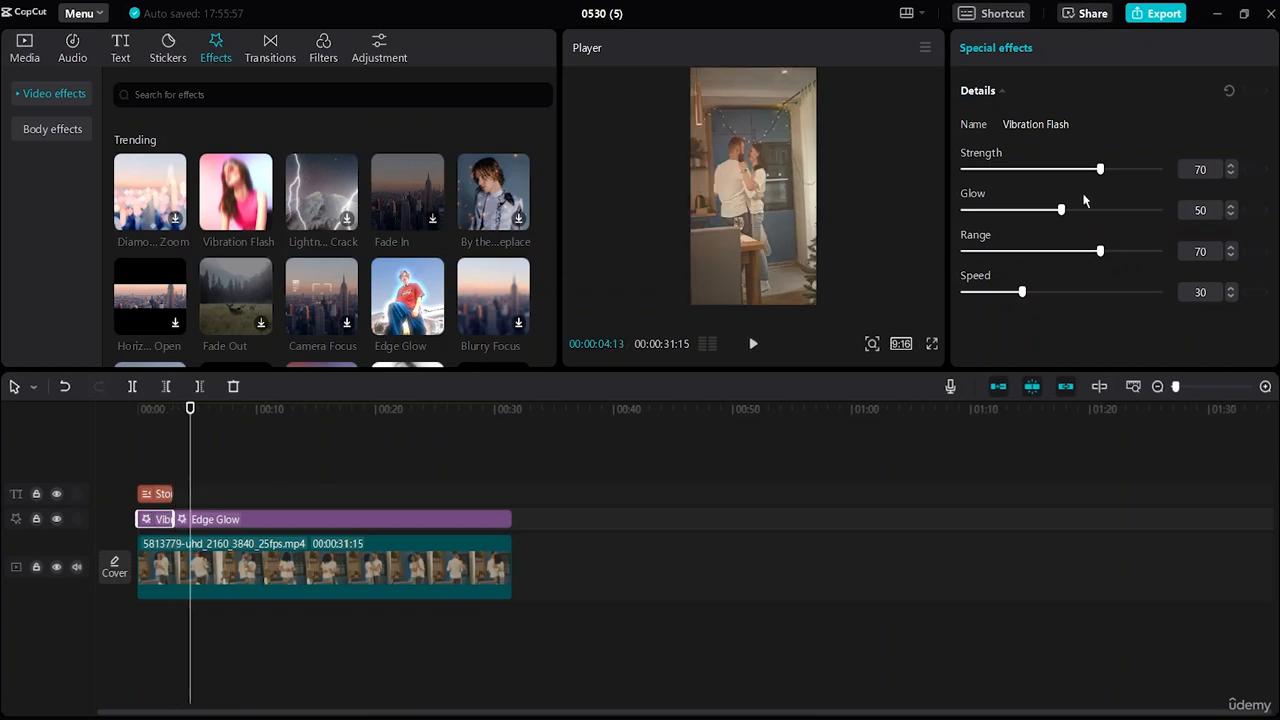
Set Vibration Flash glow to 92, speed down to 1, and range to 76.
left_click_drag(1062, 209, 1144, 219)
left_click_drag(1021, 292, 978, 312)
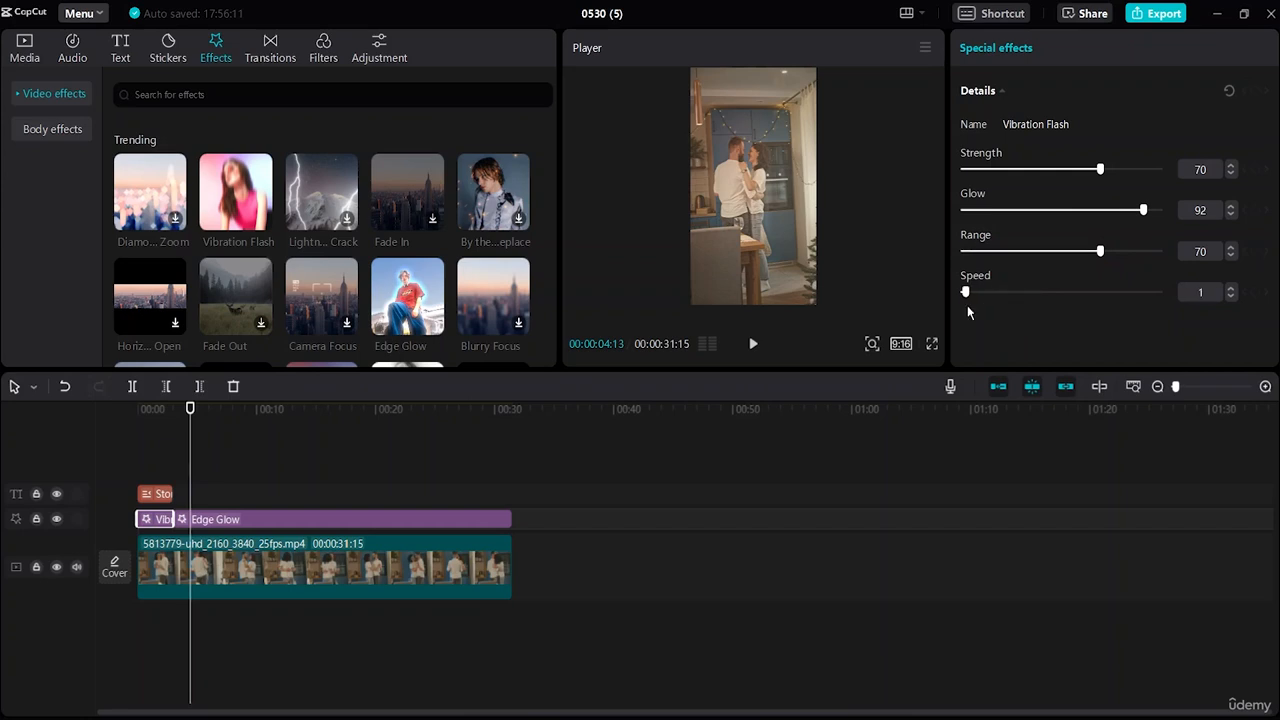
left_click_drag(1100, 251, 1145, 251)
Raise Vibration Flash strength to 85, replay from the start, and open Edge Glow's settings.
left_click_drag(1100, 169, 1130, 169)
left_click(143, 443)
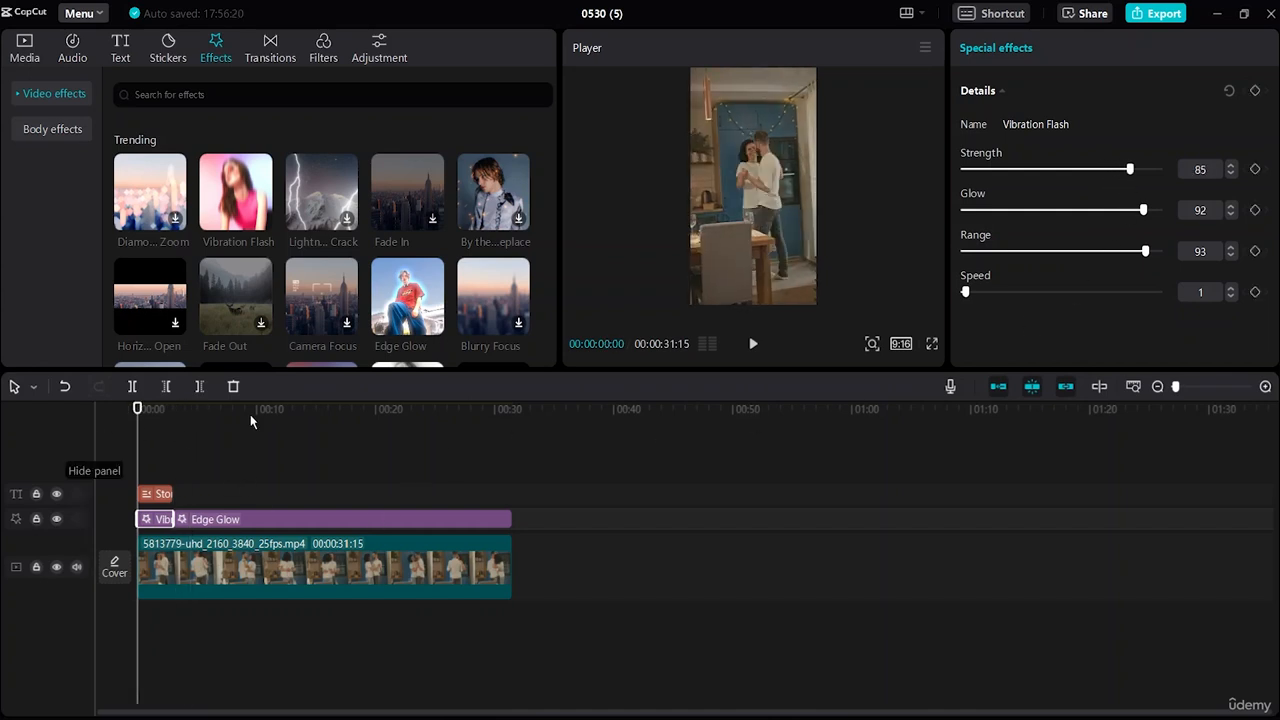
left_click(757, 343)
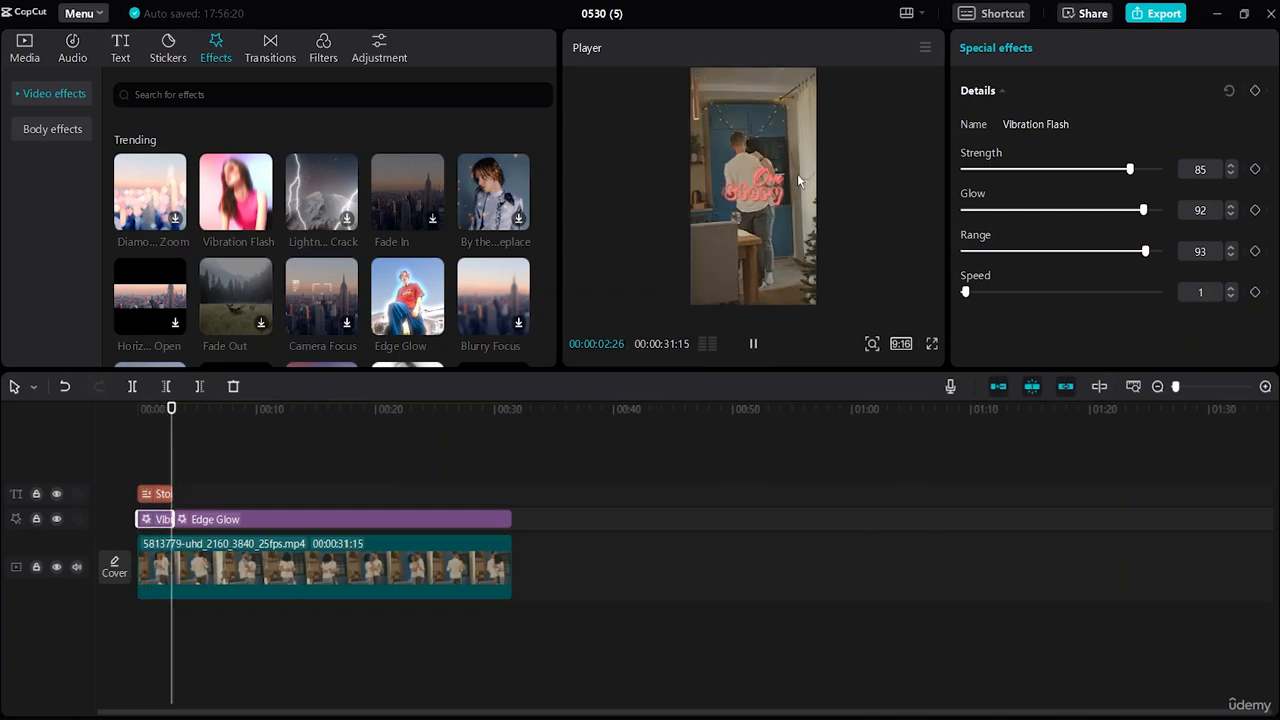
left_click(224, 519)
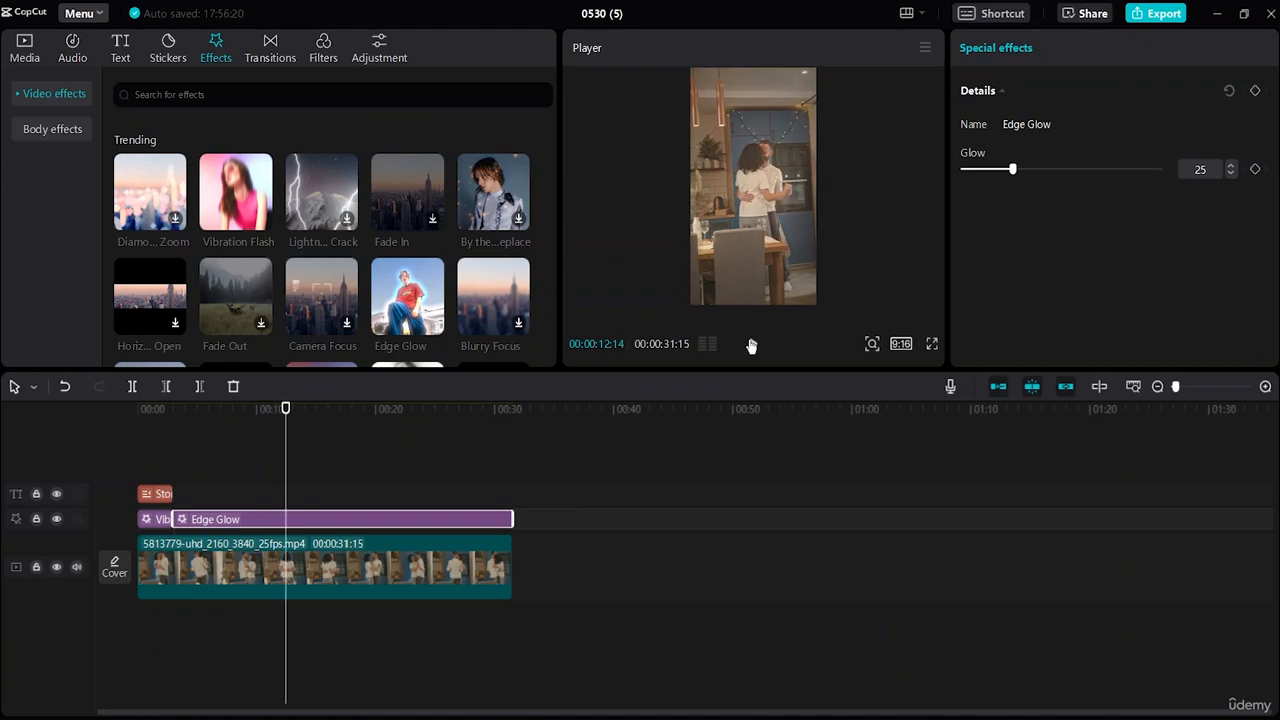
key("space")
Open the Story title's Animation tab and browse In presets like Glitch and Karaoke.
left_click(163, 494)
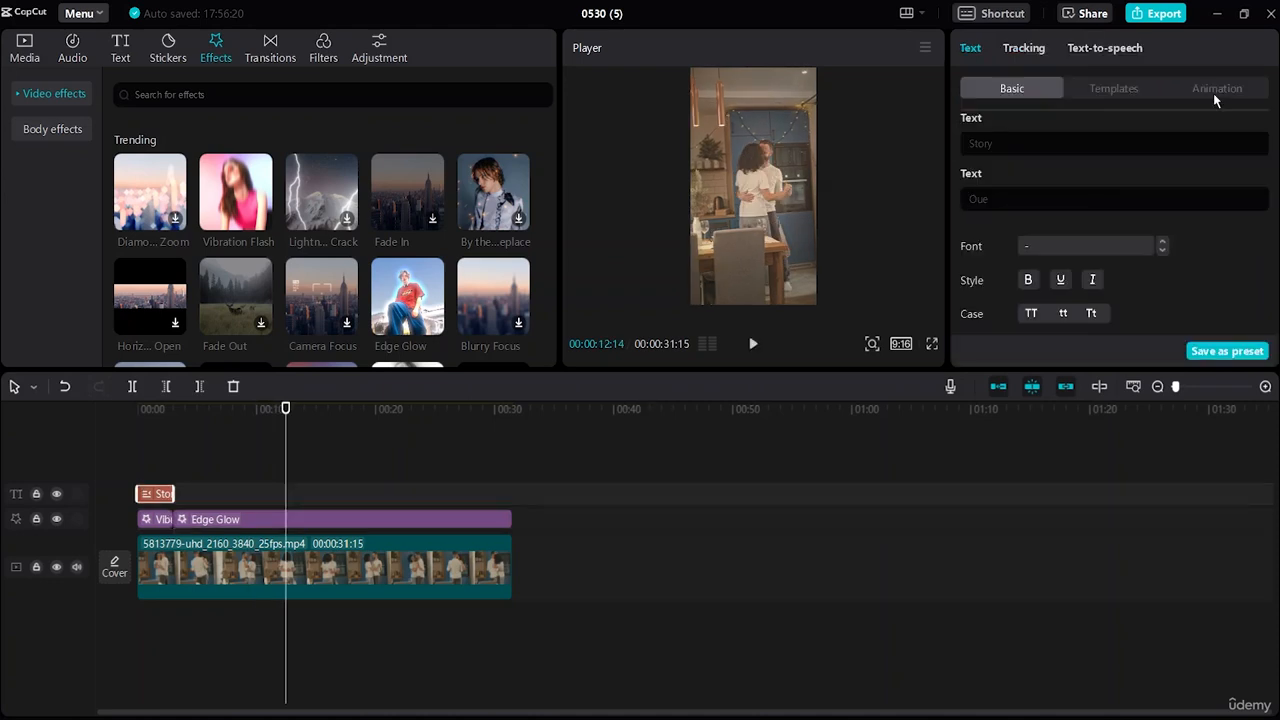
left_click(1213, 93)
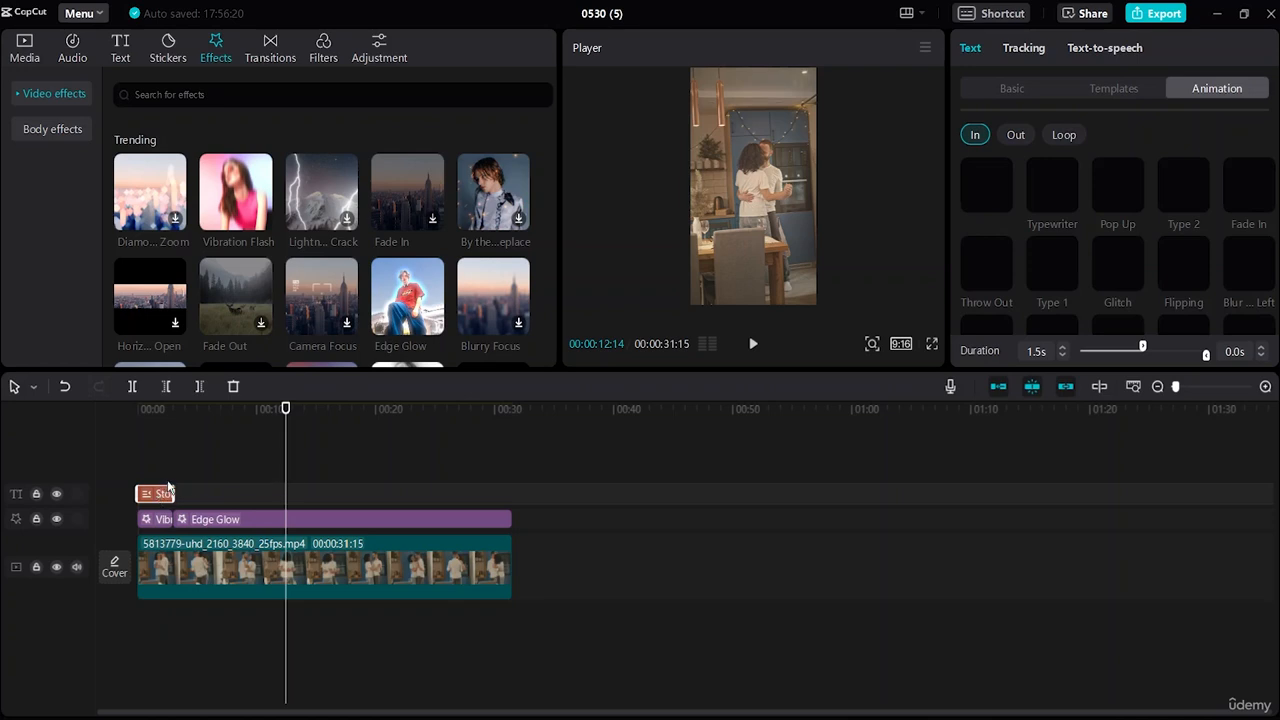
scroll(1046, 295, "down", 1)
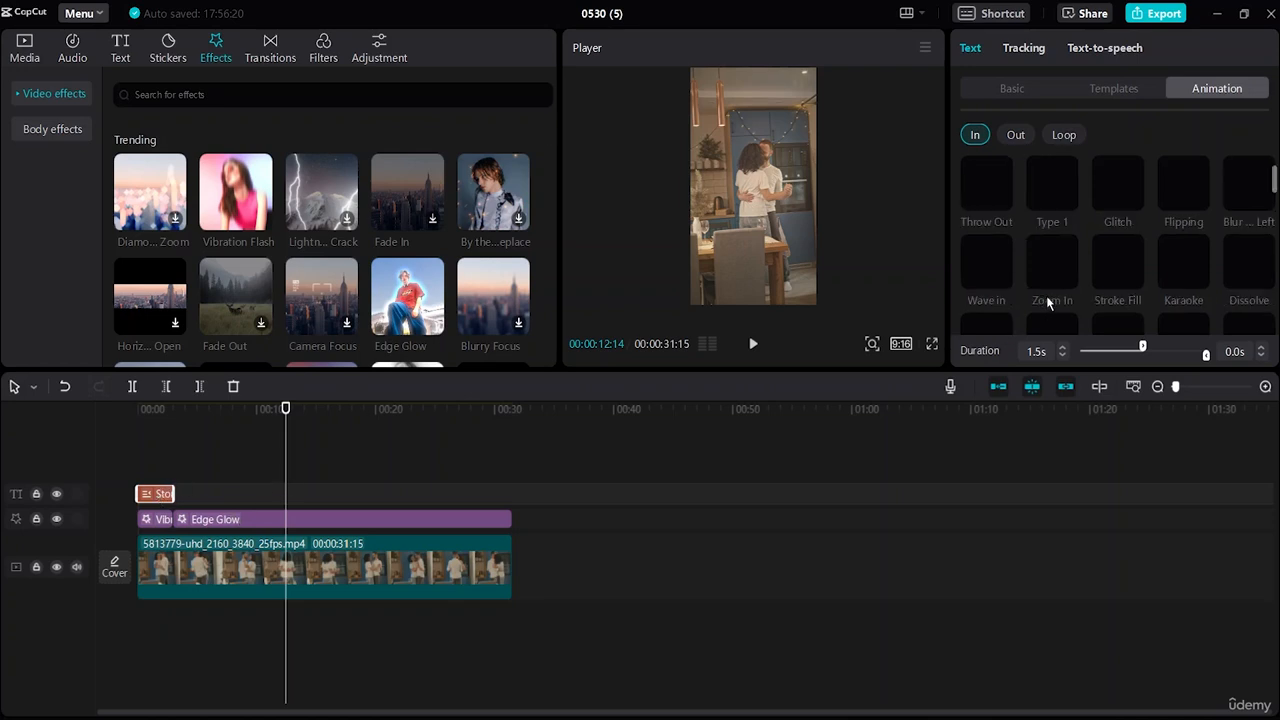
scroll(1076, 279, "up", 1)
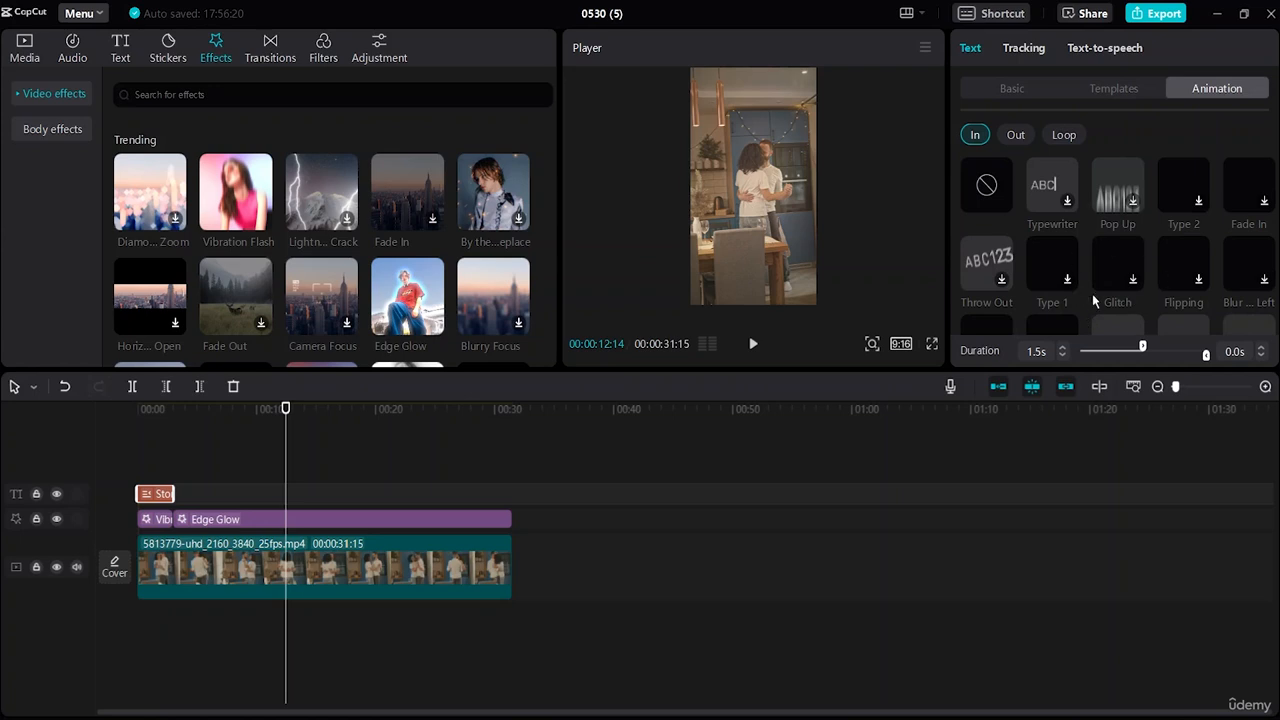
scroll(1150, 265, "down", 1)
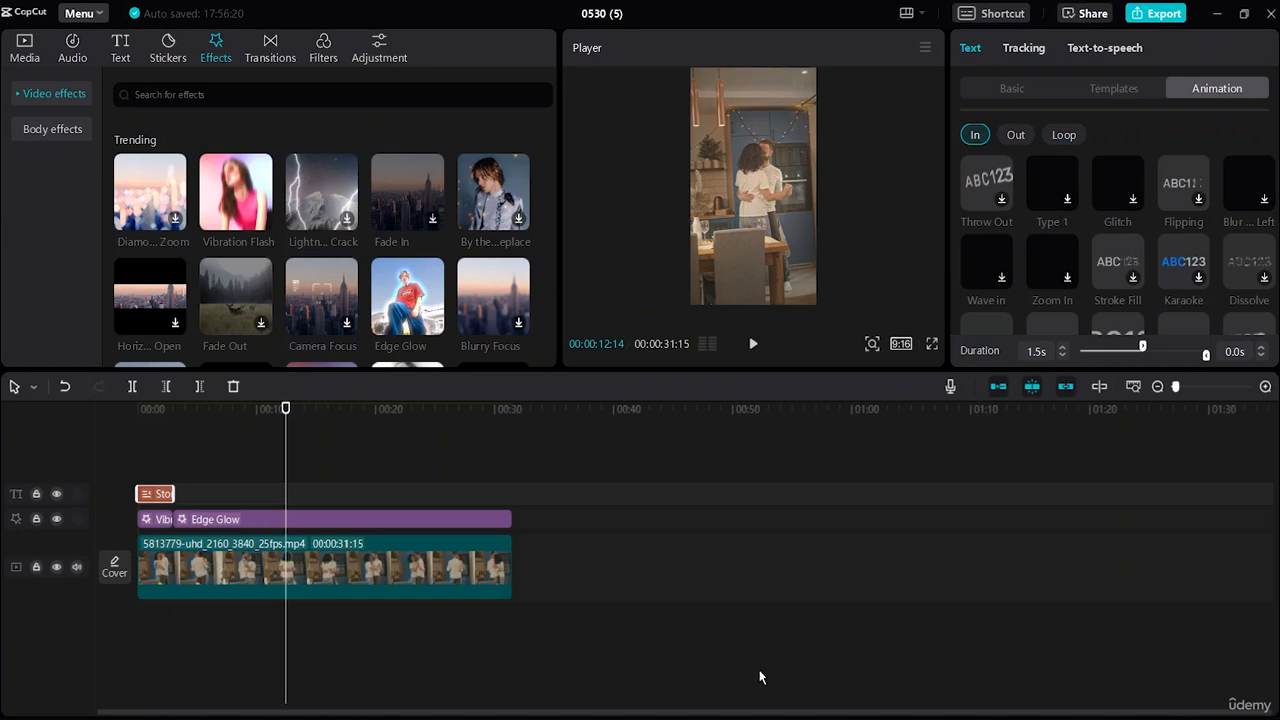
Search 'romantic music' and add 'A romantic, sentimental and soft track.(1091590)' to the audio track.
left_click(81, 66)
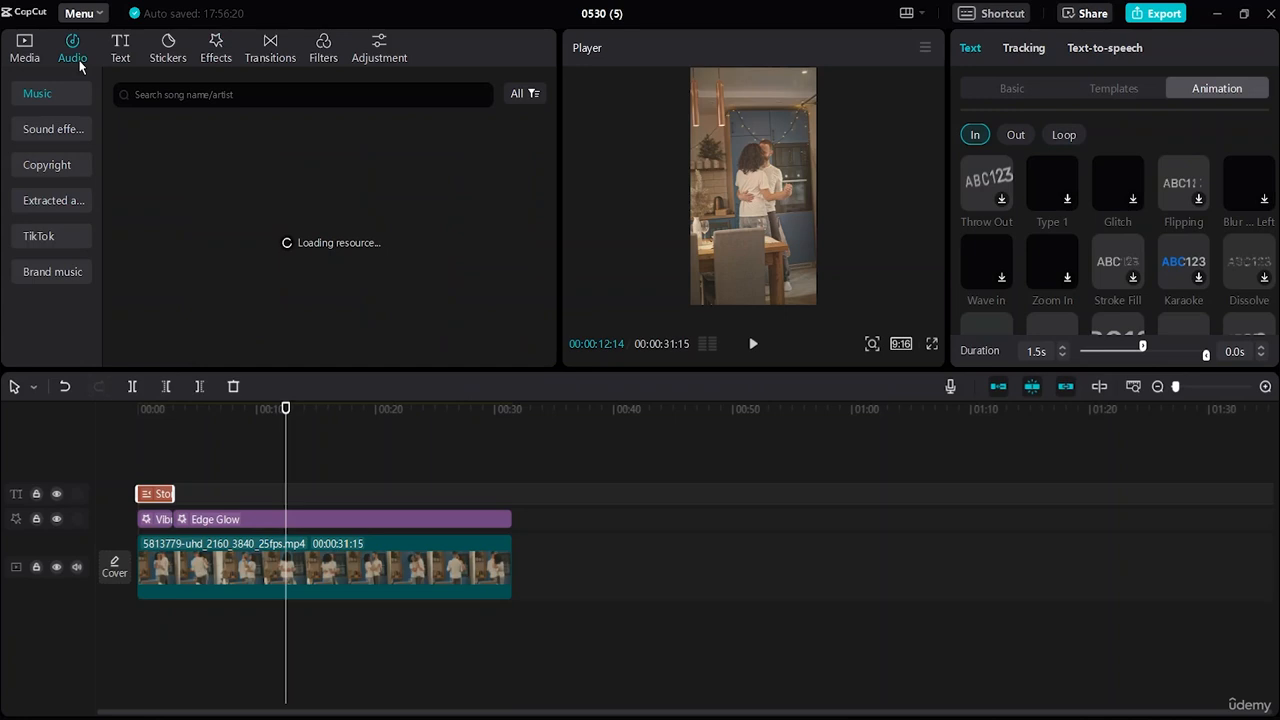
left_click(186, 90)
type("roma")
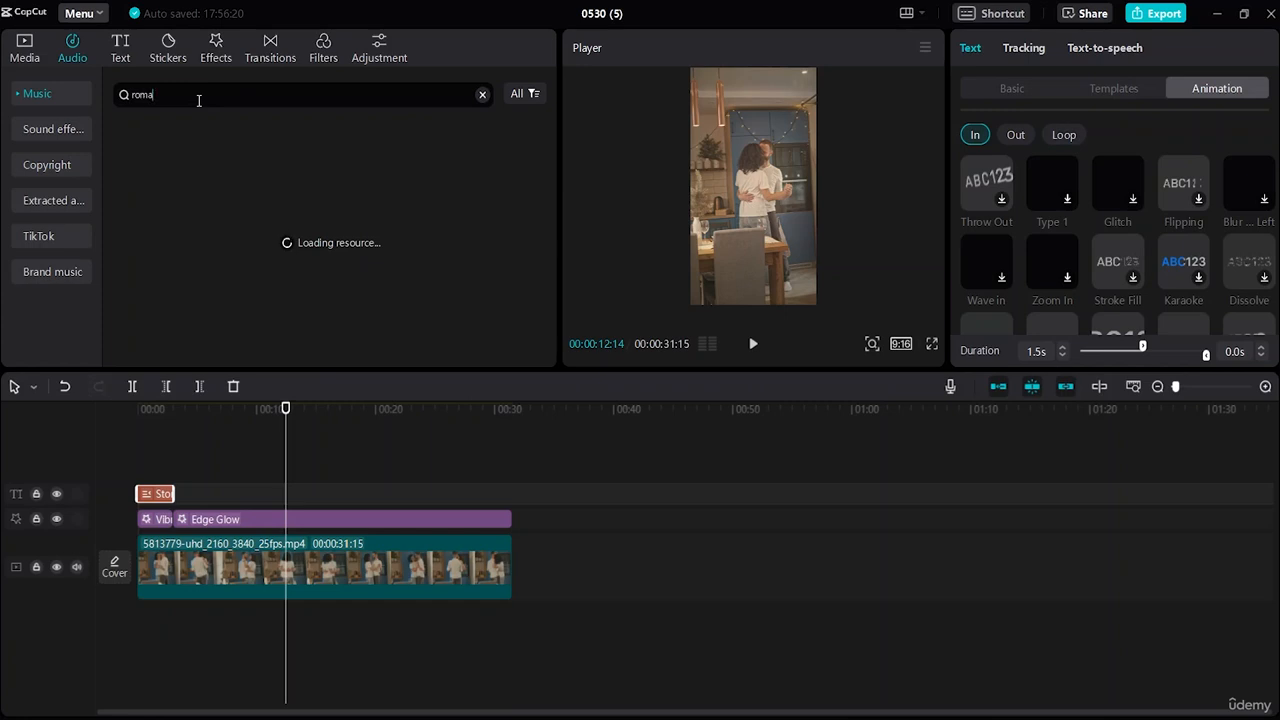
type("ntic")
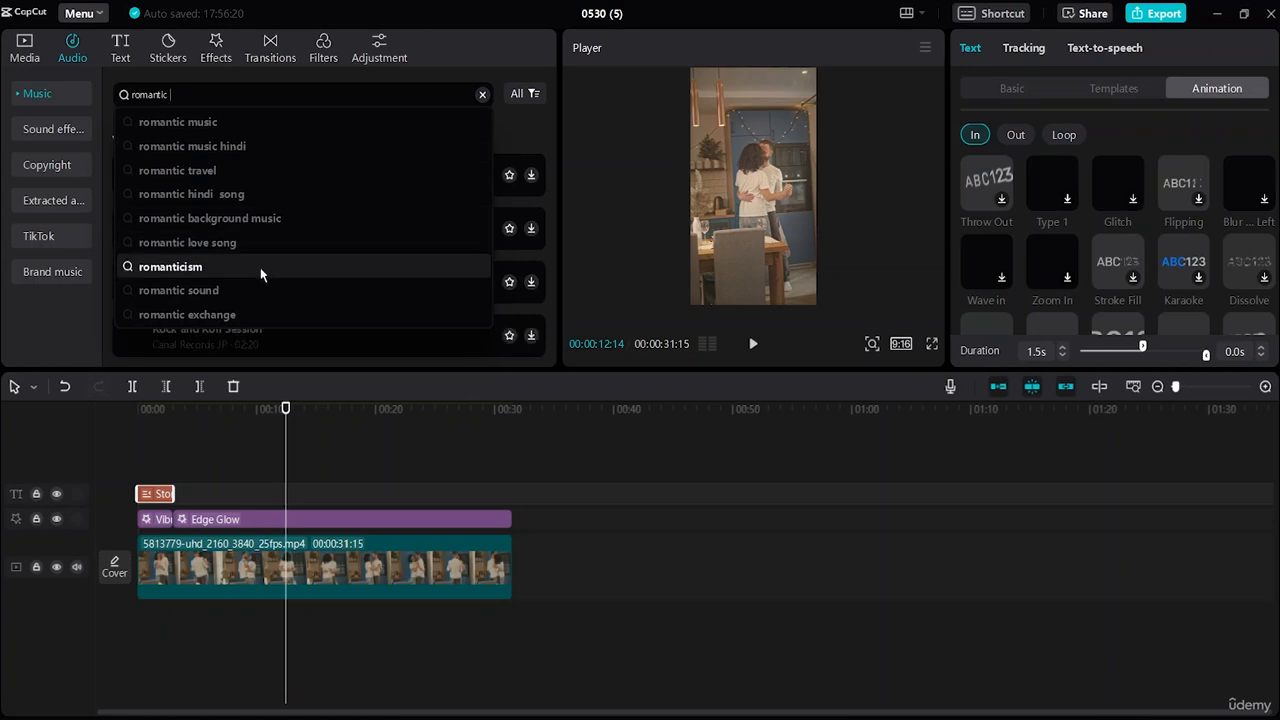
left_click(285, 128)
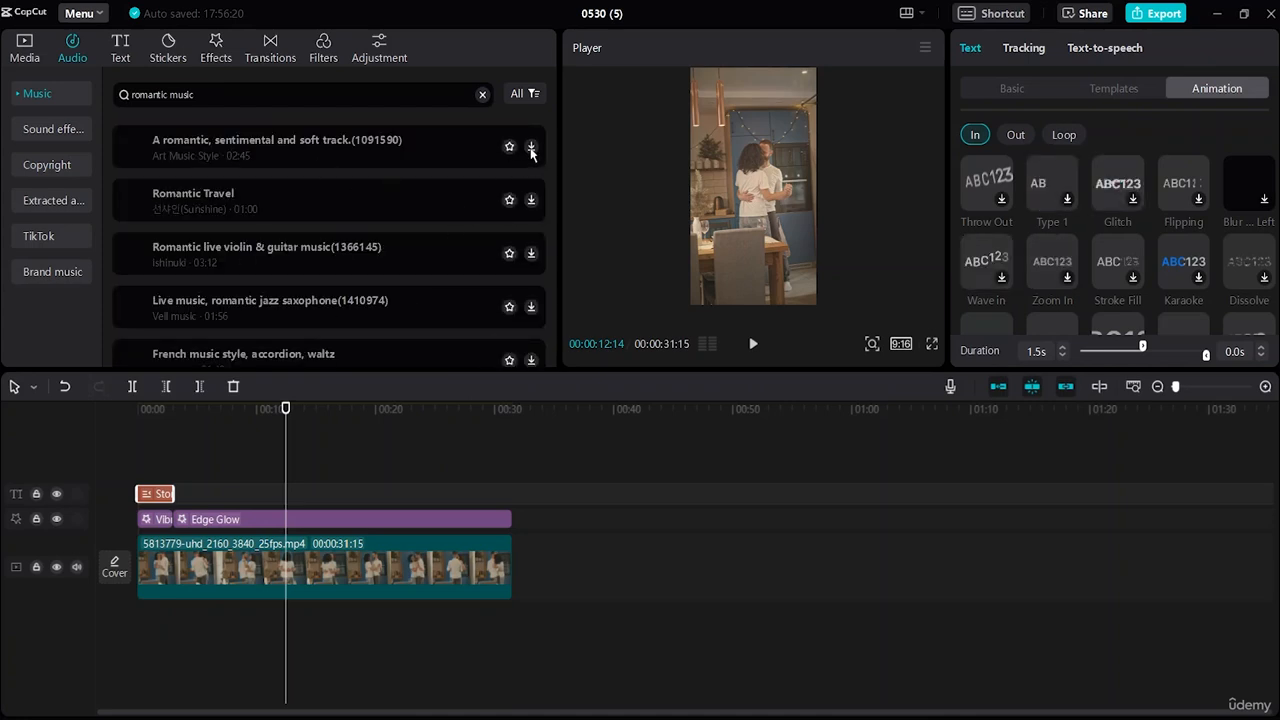
left_click(531, 147)
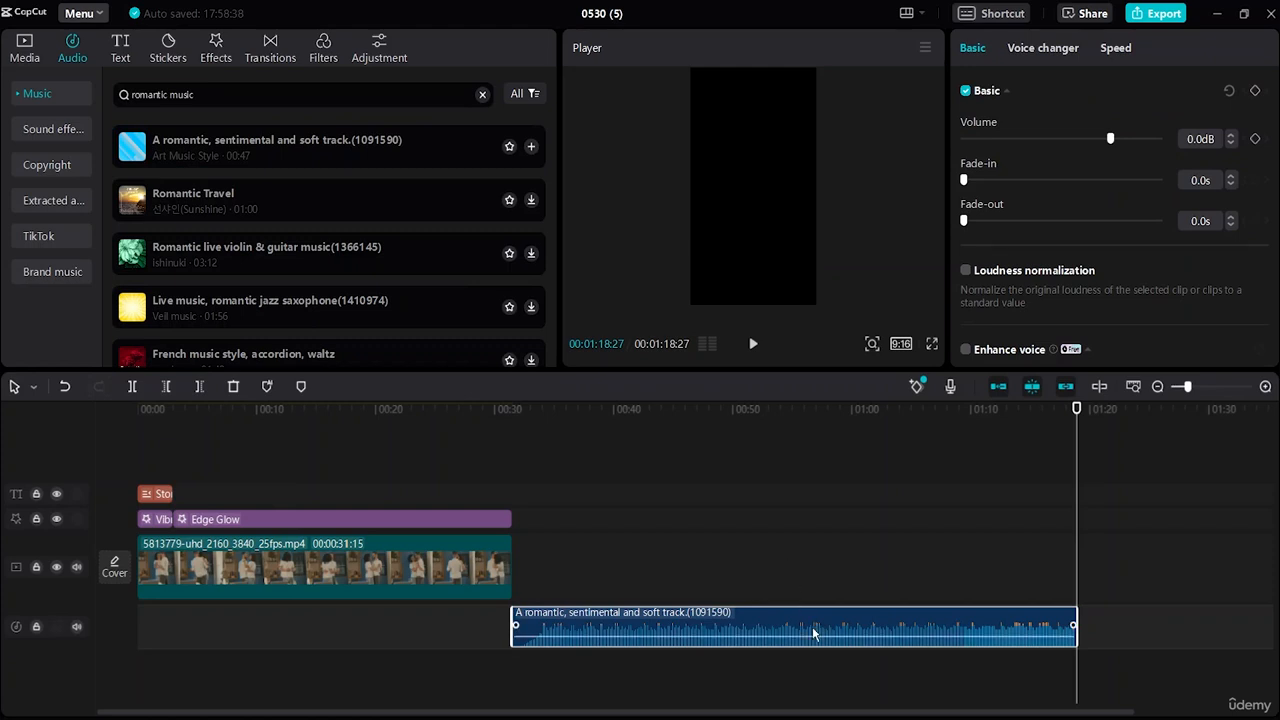
Move the romantic music clip to the video's start and preview it with the dance.
left_click_drag(812, 627, 442, 630)
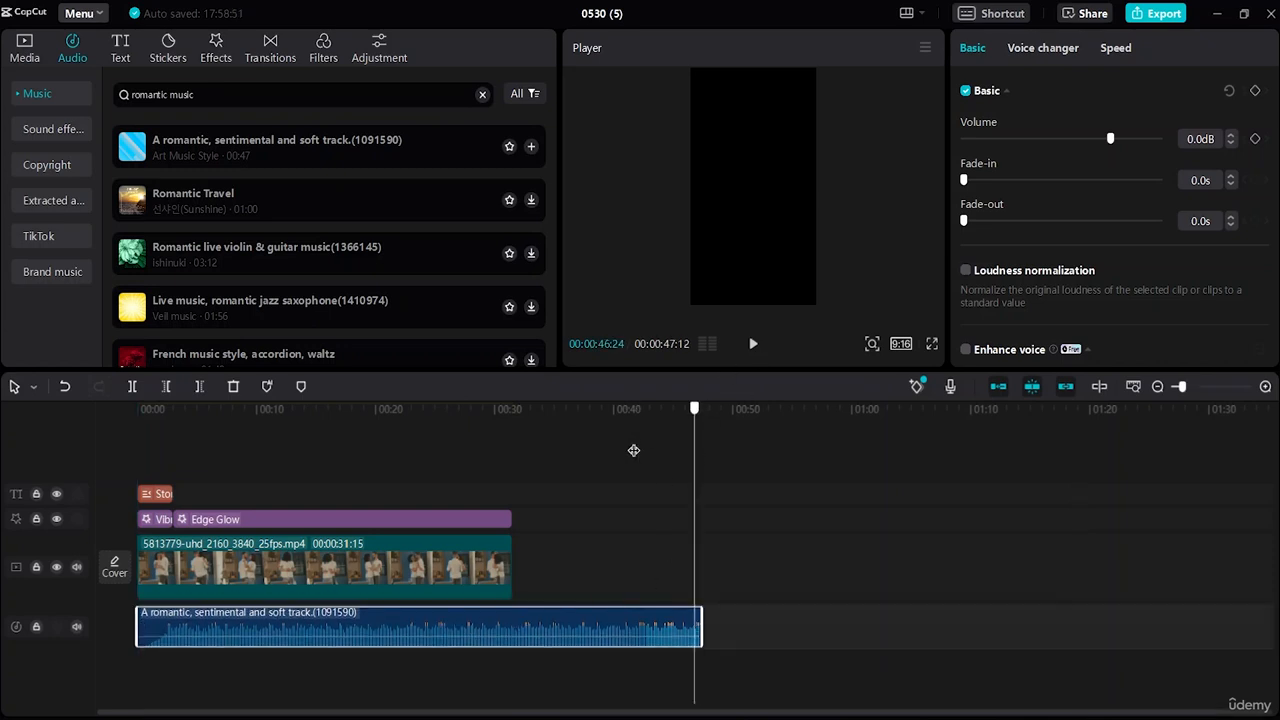
left_click_drag(633, 450, 77, 537)
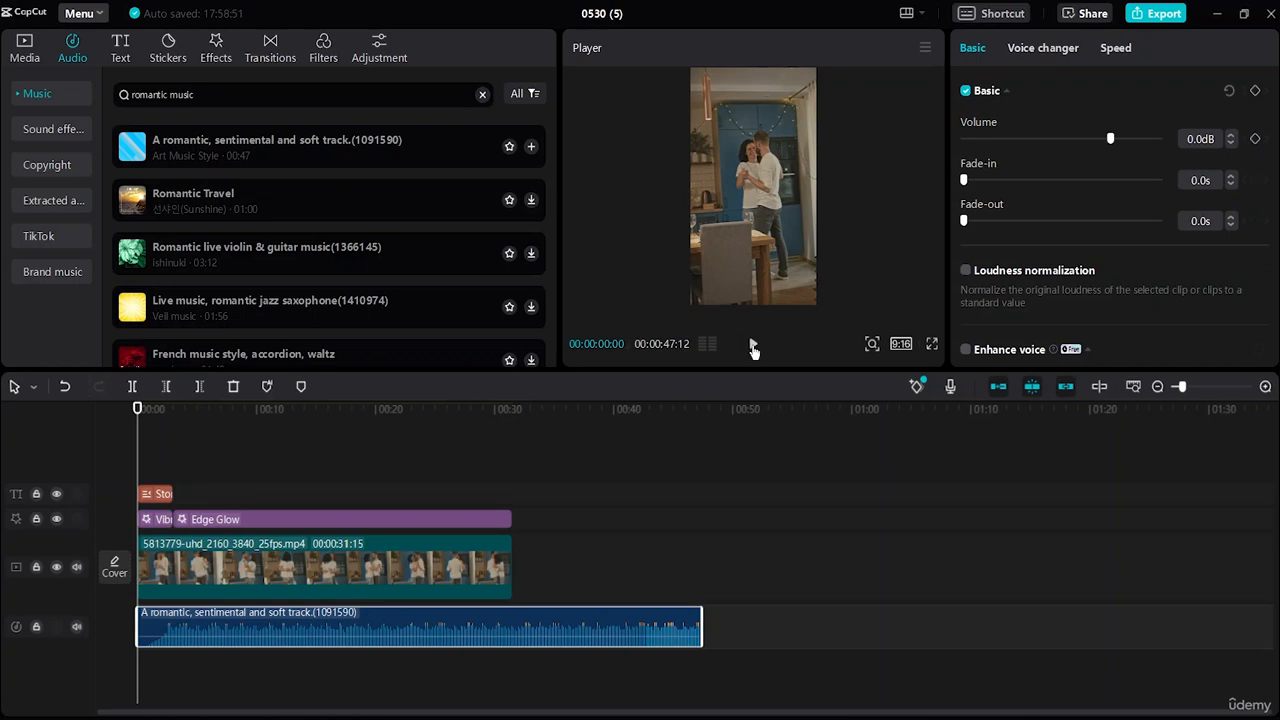
left_click(753, 345)
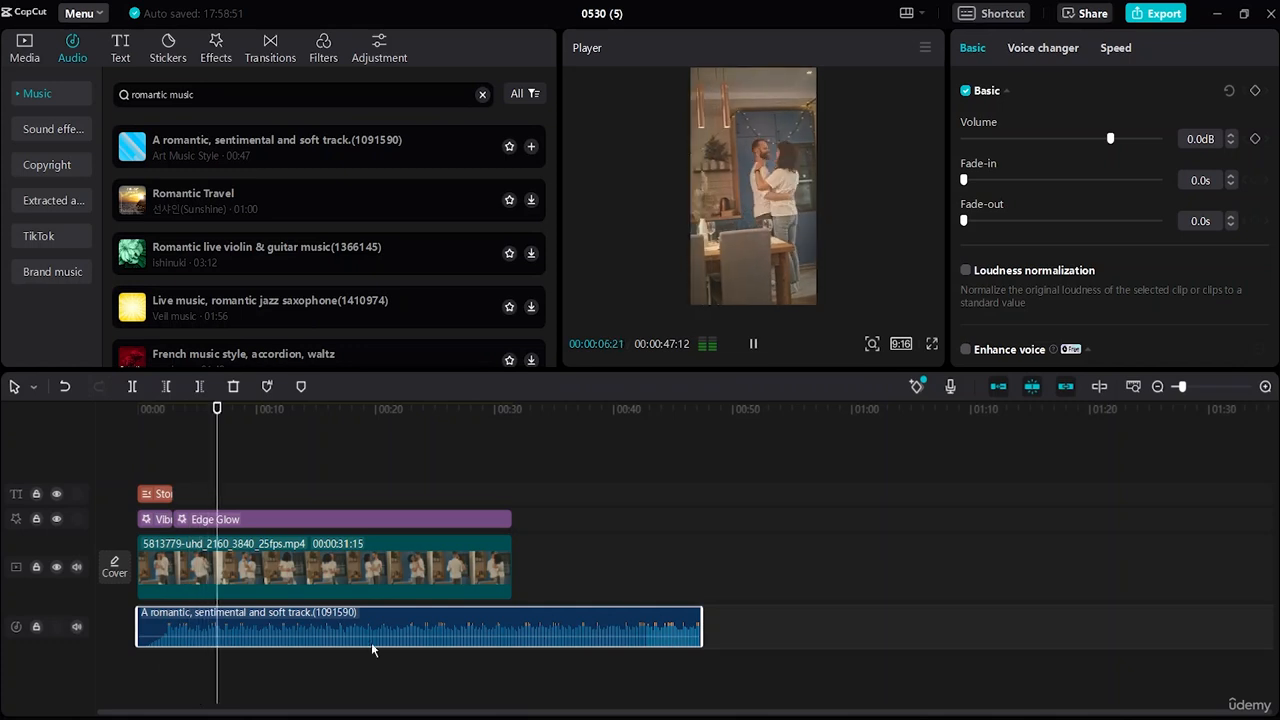
key("space")
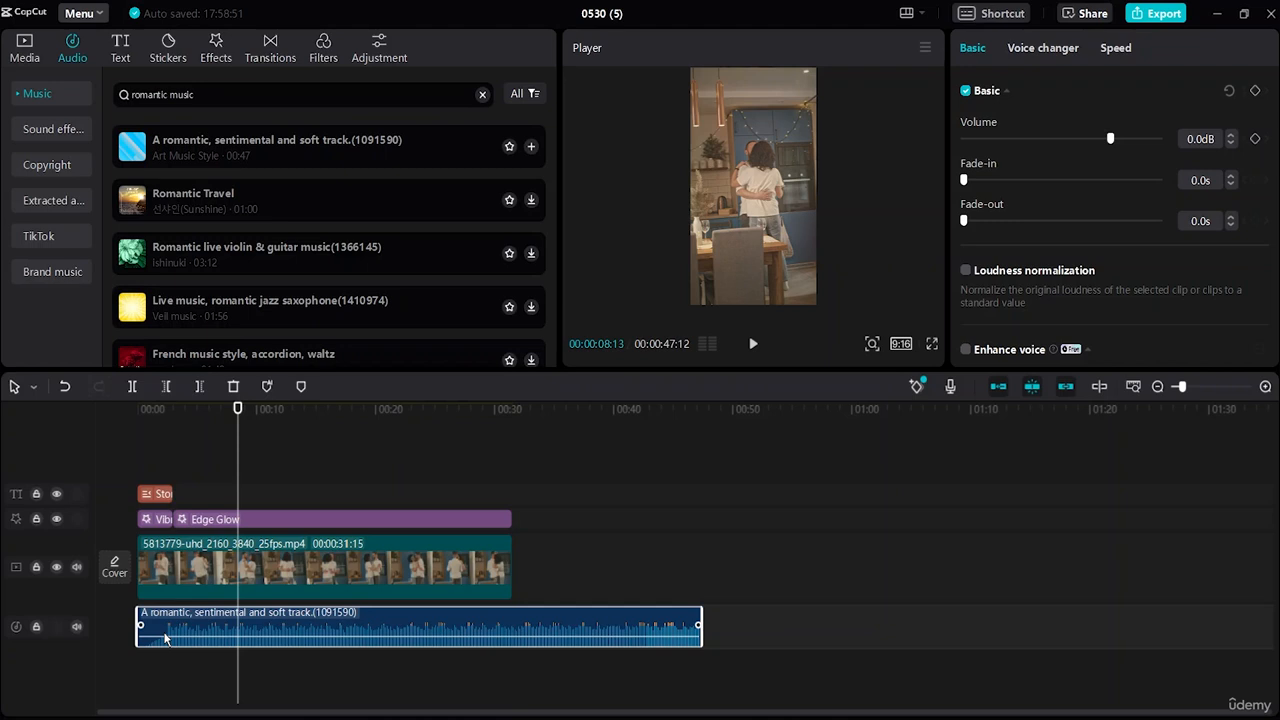
Cut the music at 00:00:00:22, delete the opening piece, realign it to zero and trim its end to 31:15.
left_click(157, 684)
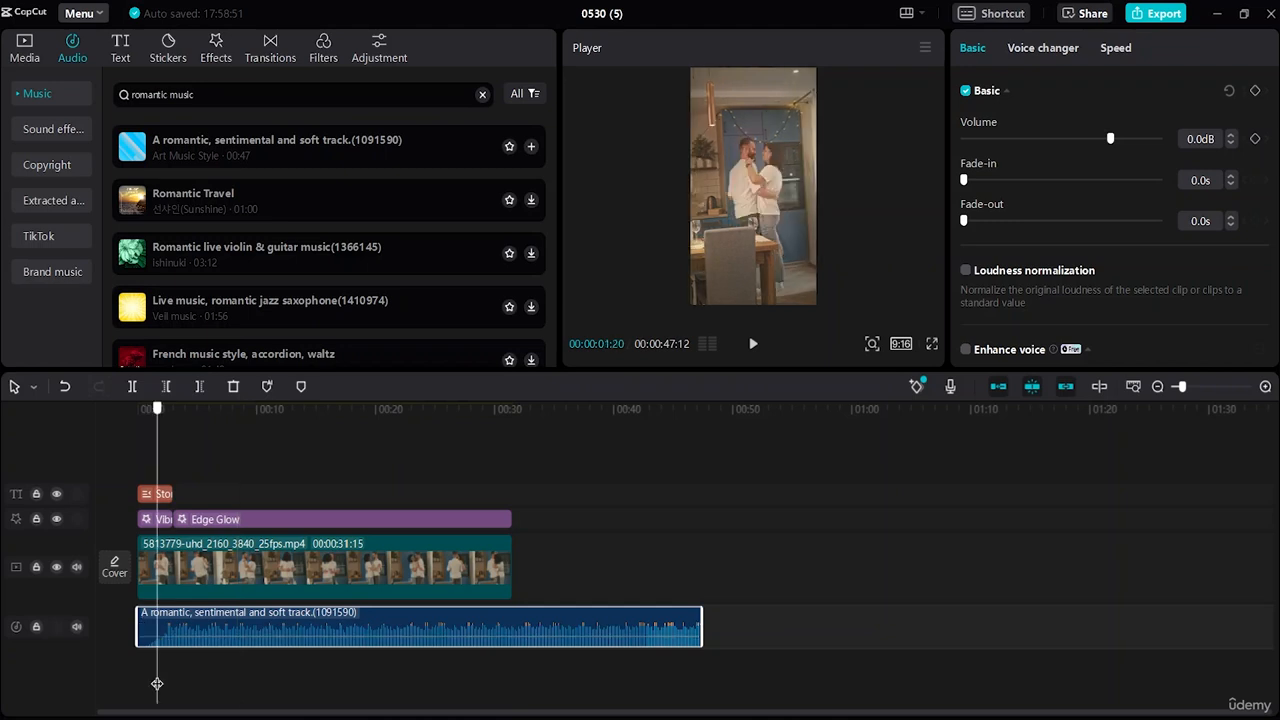
left_click_drag(157, 684, 146, 685)
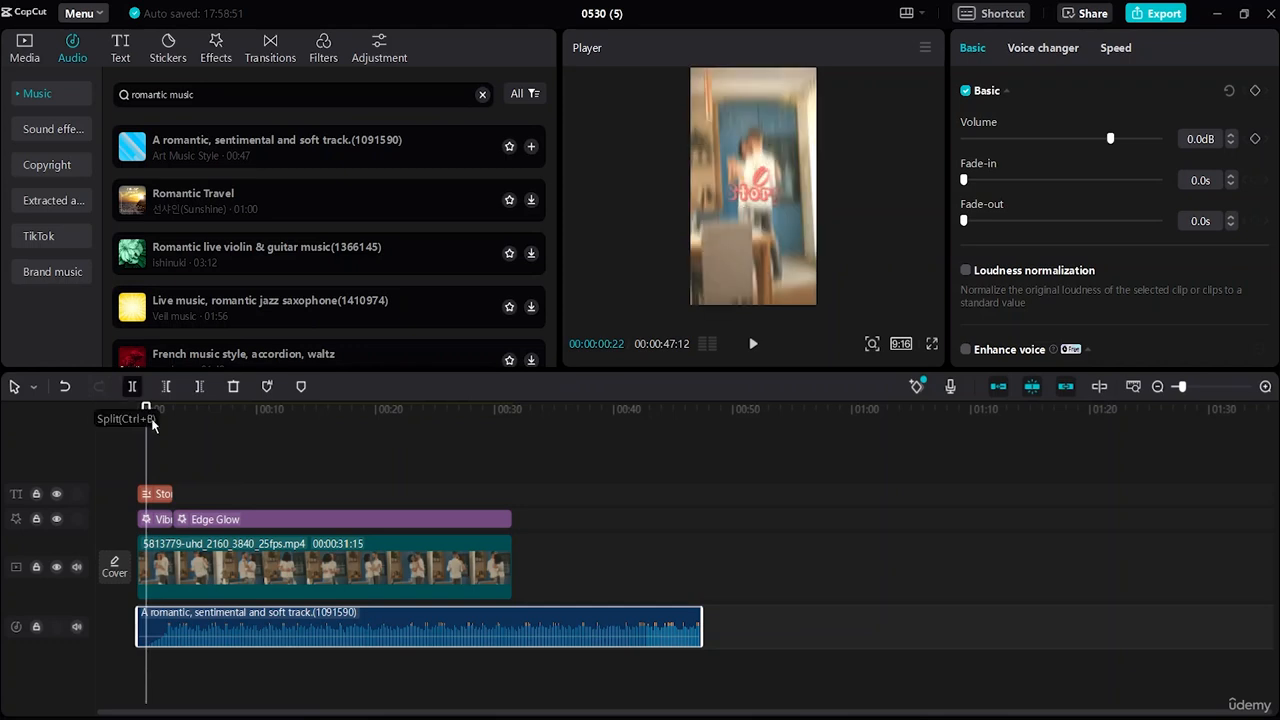
key("ctrl+b")
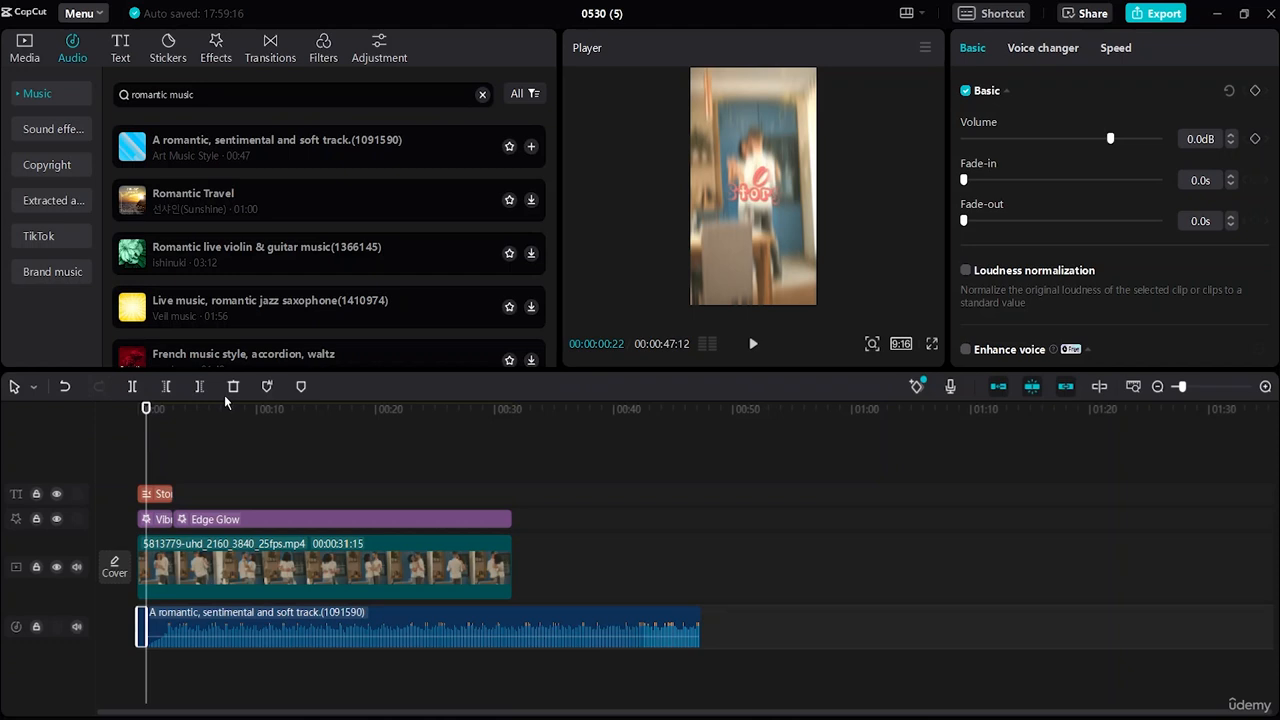
left_click(234, 397)
left_click_drag(317, 624, 305, 620)
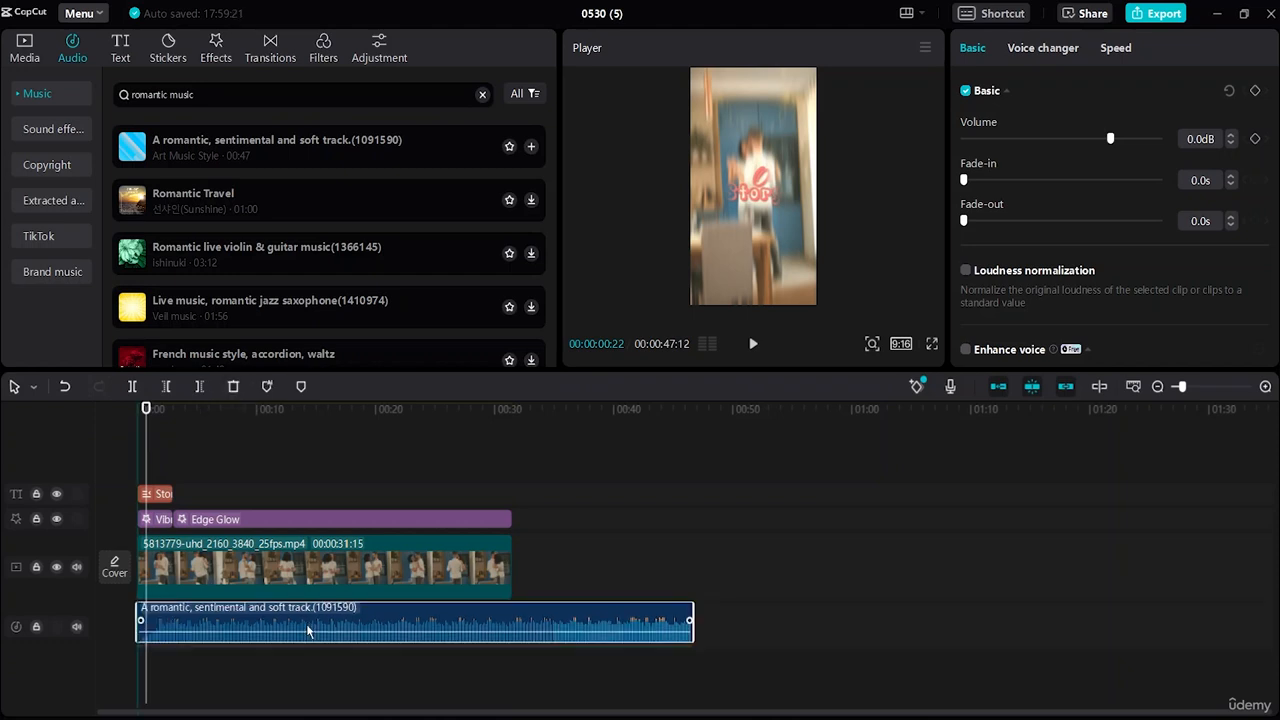
left_click_drag(691, 624, 534, 646)
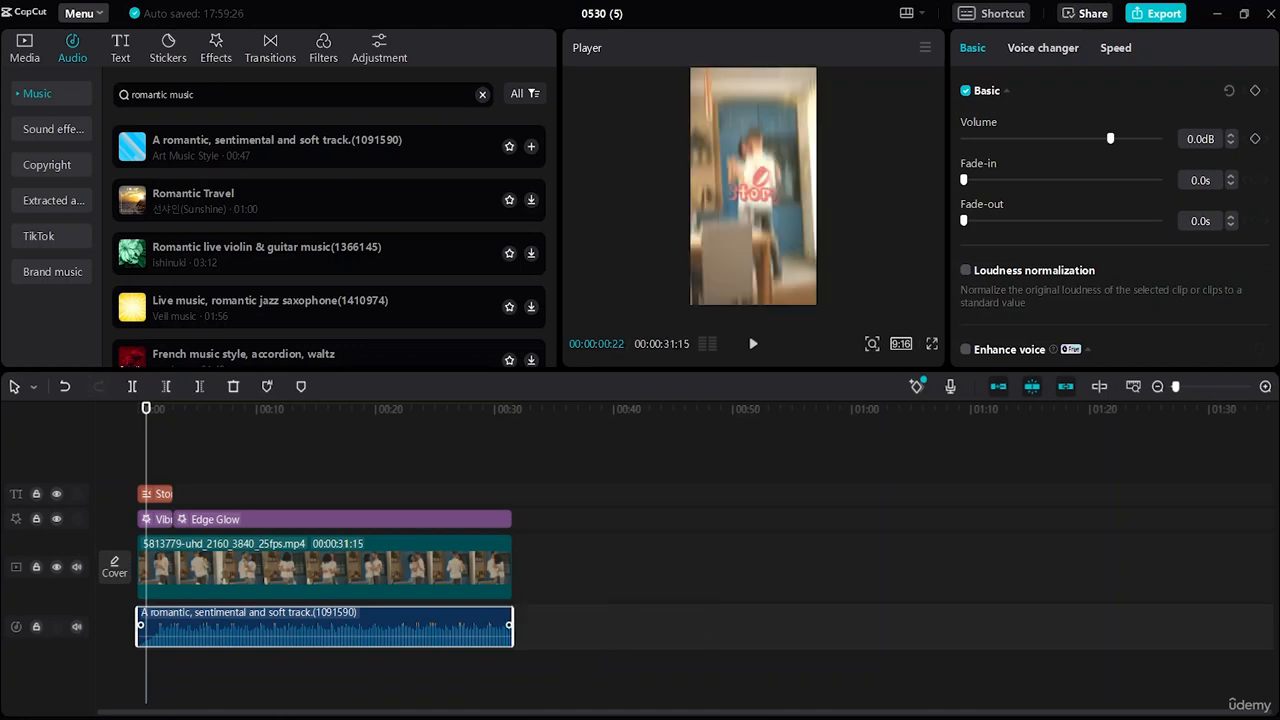
Lengthen the Story title clip slightly, then replay the edit from the beginning.
left_click(512, 670)
left_click(170, 494)
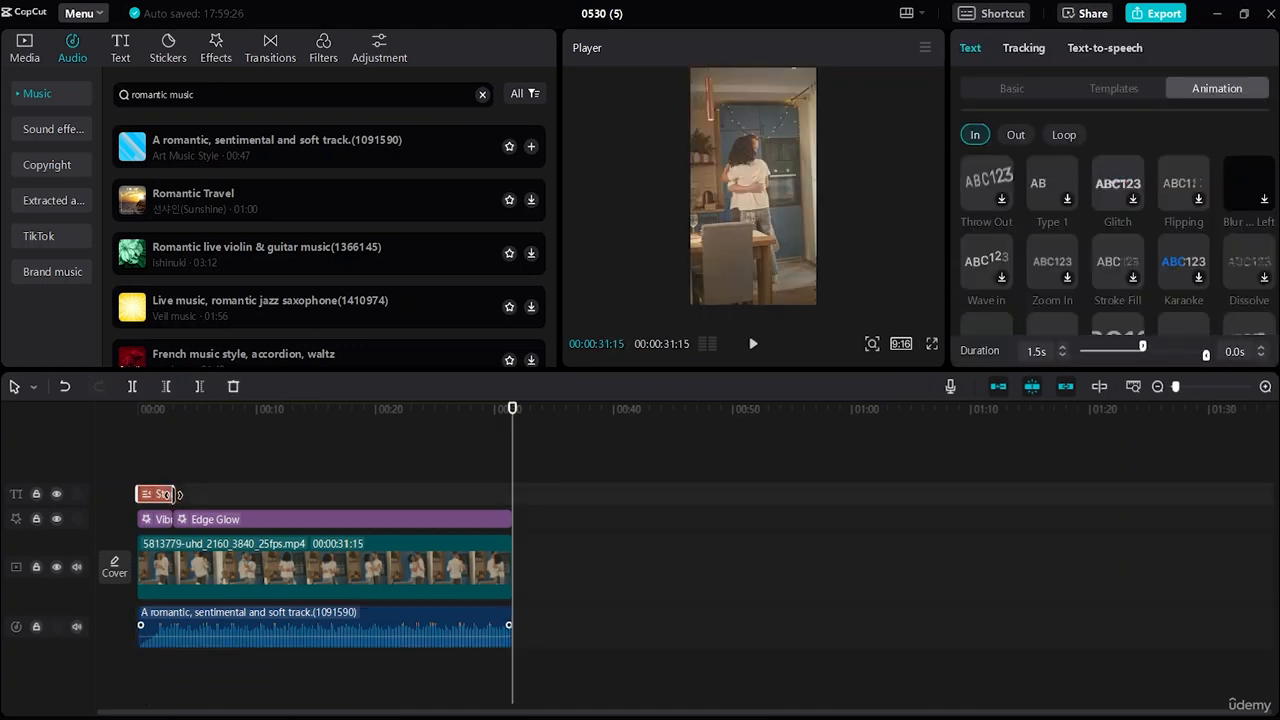
left_click_drag(170, 494, 193, 494)
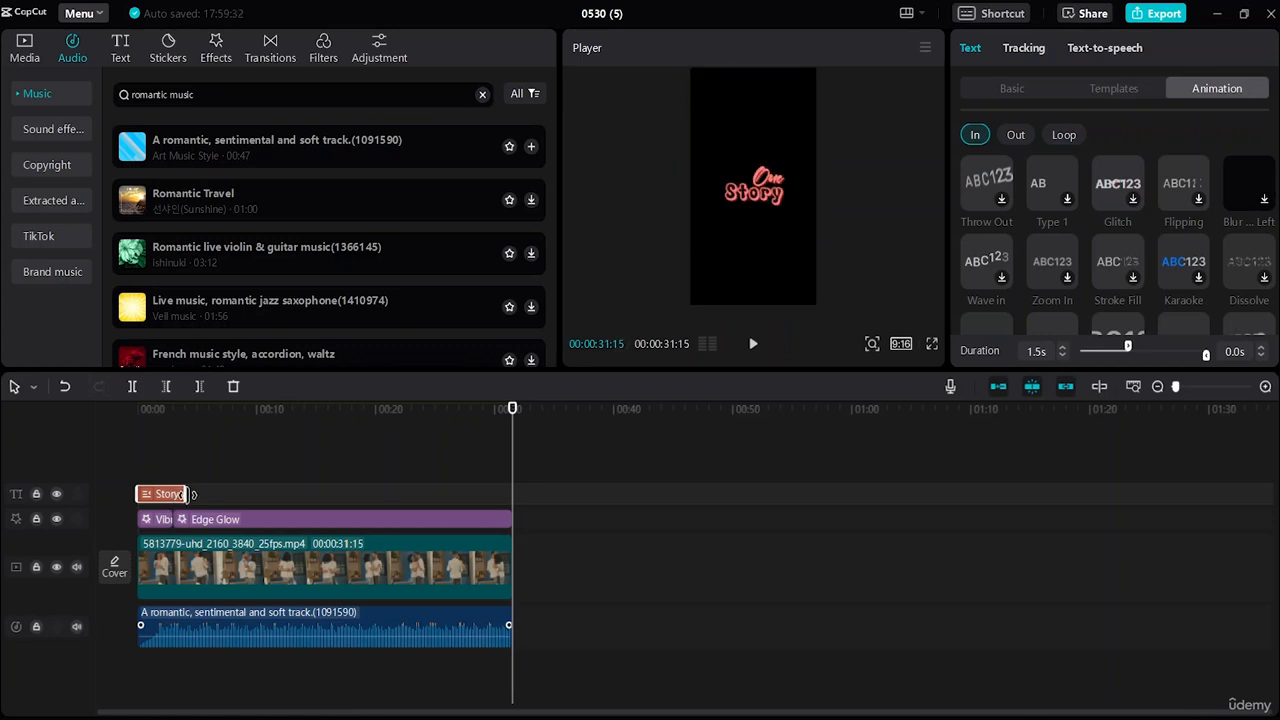
left_click_drag(251, 409, 46, 517)
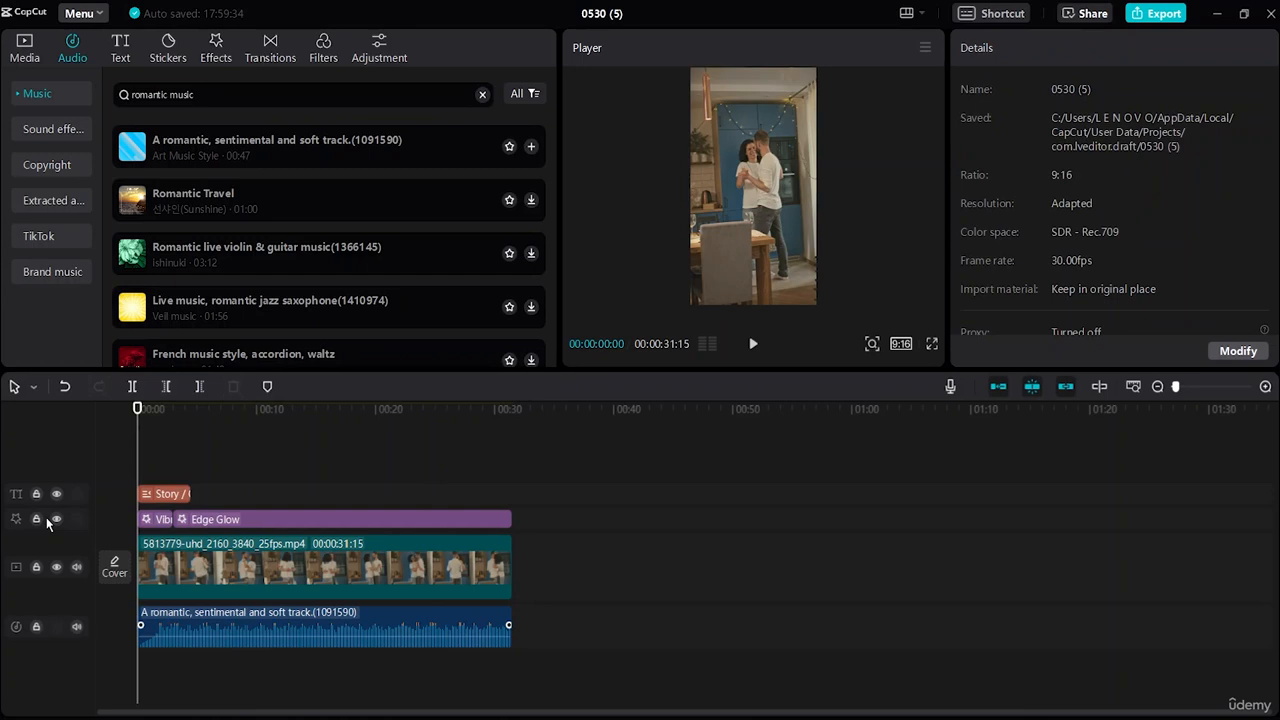
left_click(757, 352)
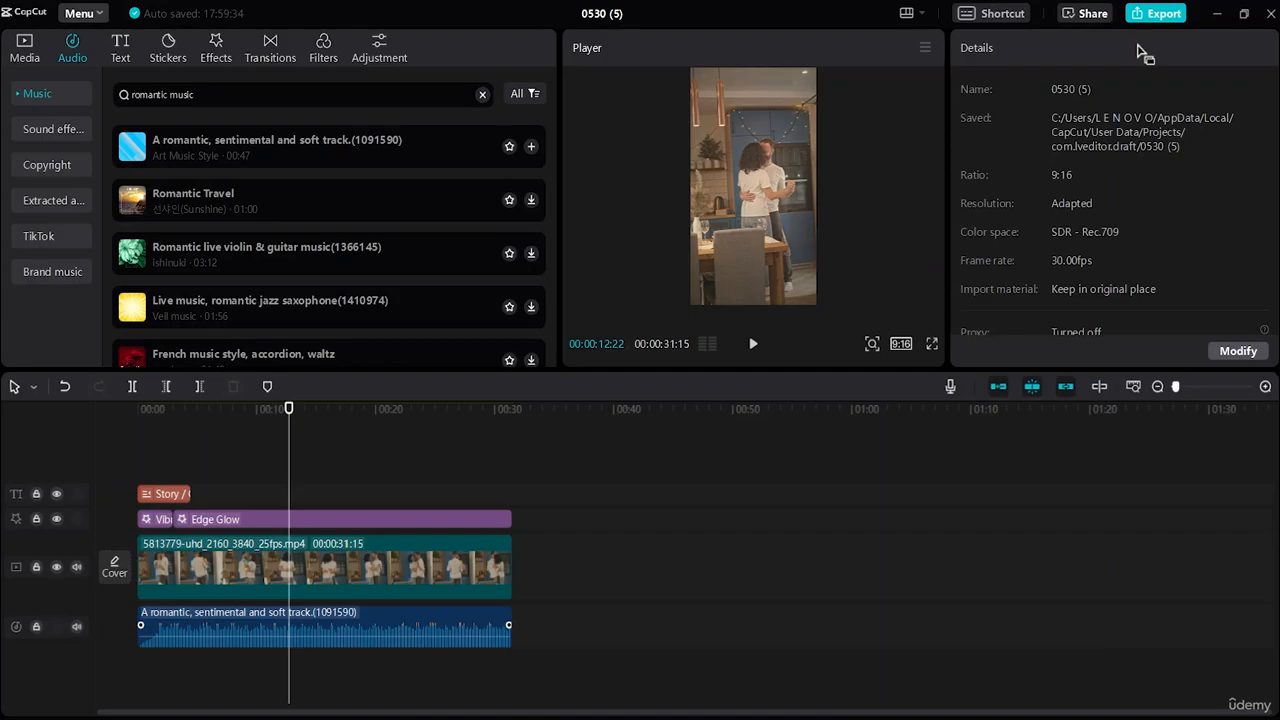
In the export settings, rename the video title to 'Facebook Edit'.
left_click(1157, 13)
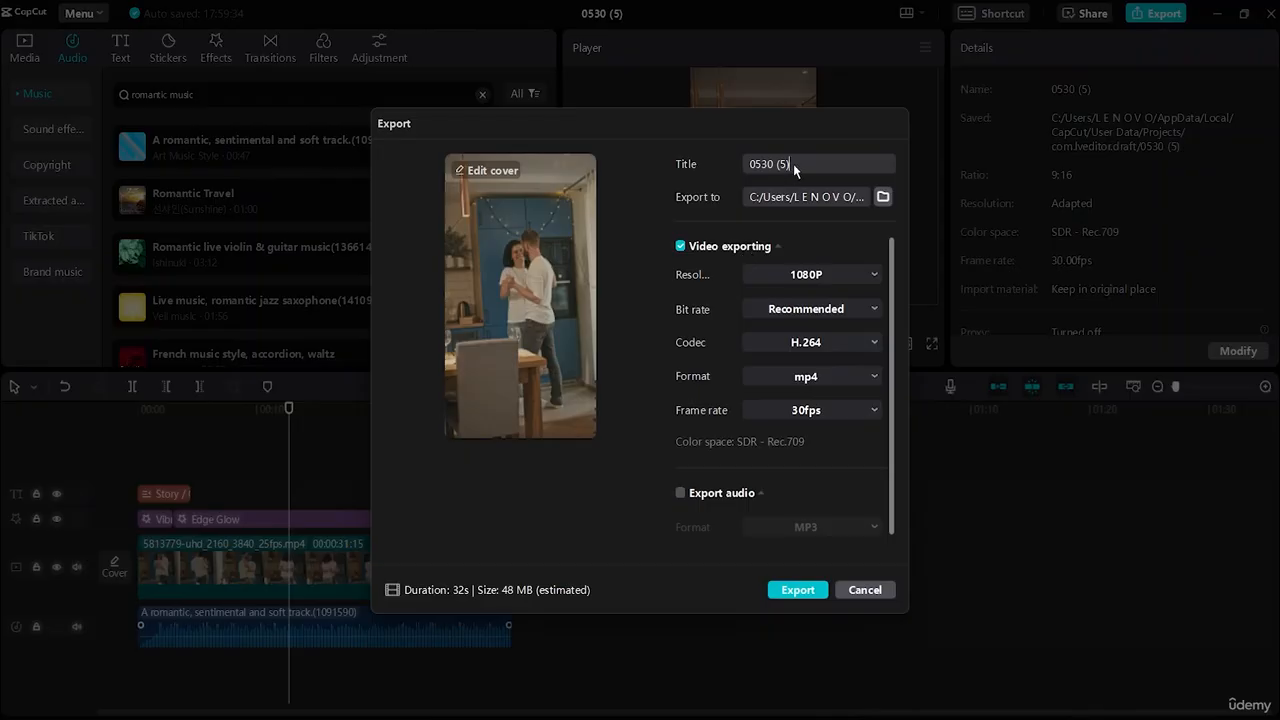
left_click(793, 164)
type("Edi")
key("BackSpace")
key("BackSpace")
key("BackSpace")
type("Faceboo")
Set the export frame rate to 60fps and the resolution to 4K.
left_click(862, 410)
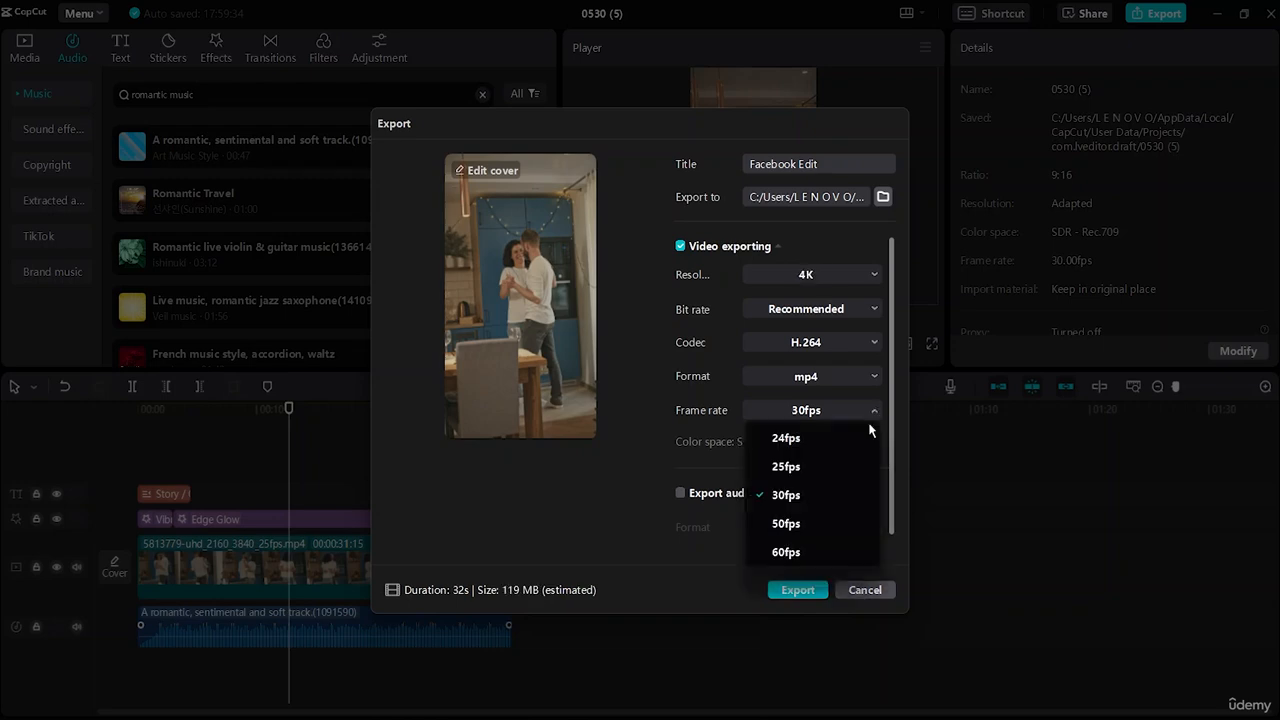
left_click(786, 552)
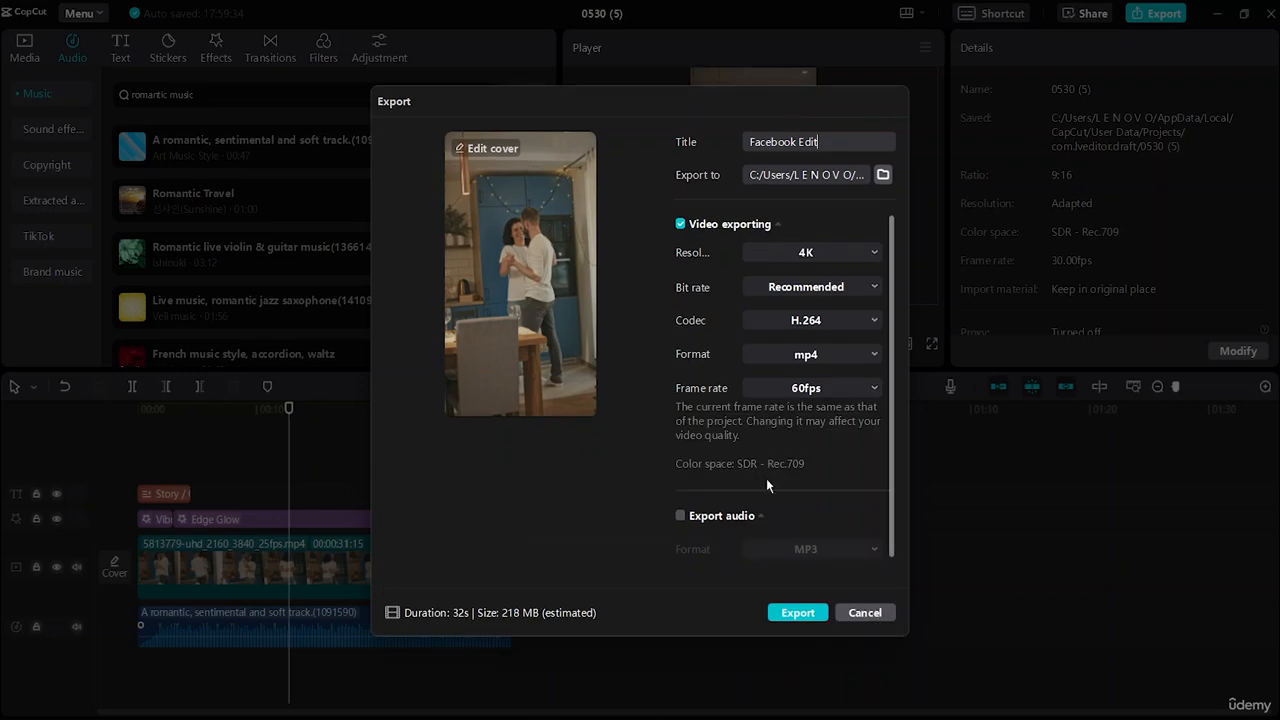
left_click(812, 613)
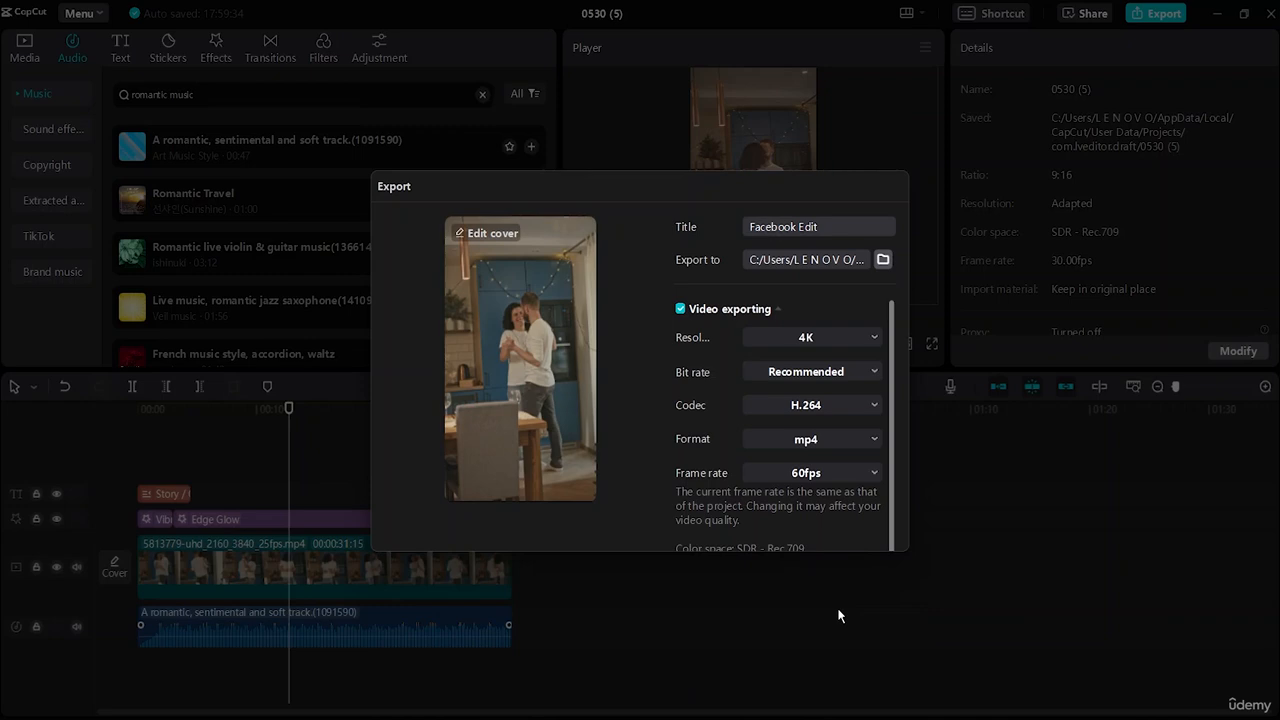